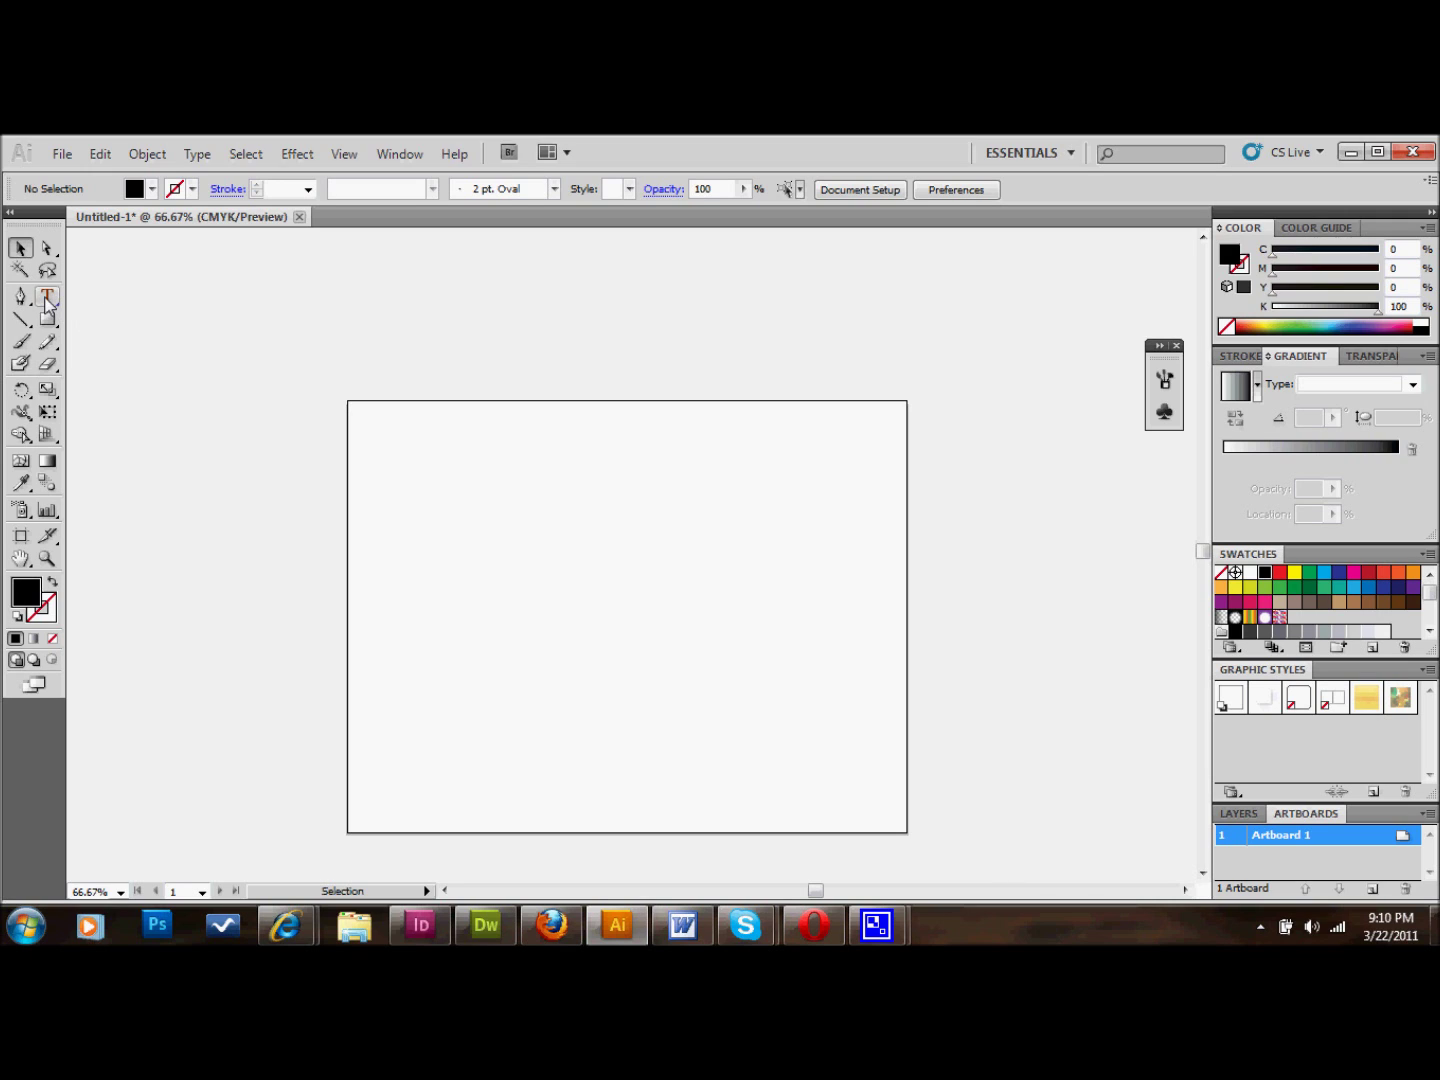
# Type the heading 'Glazefolio Design Blog' in 60 pt Arial Black on the artboard.
pyautogui.click(46, 298)
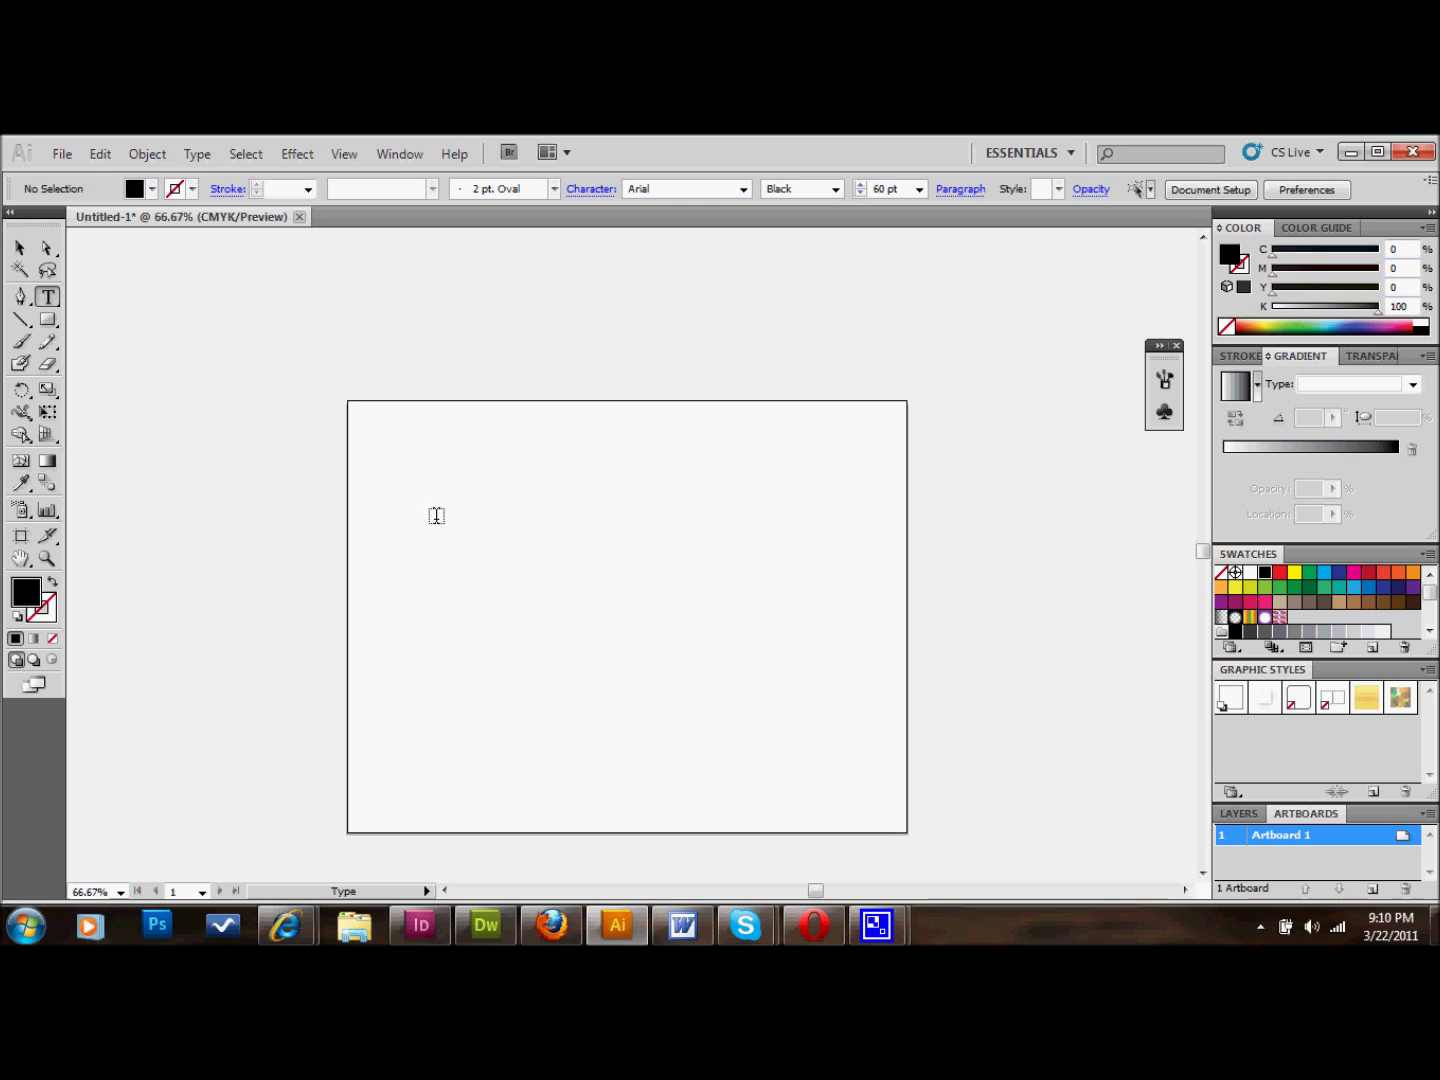
pyautogui.click(436, 515)
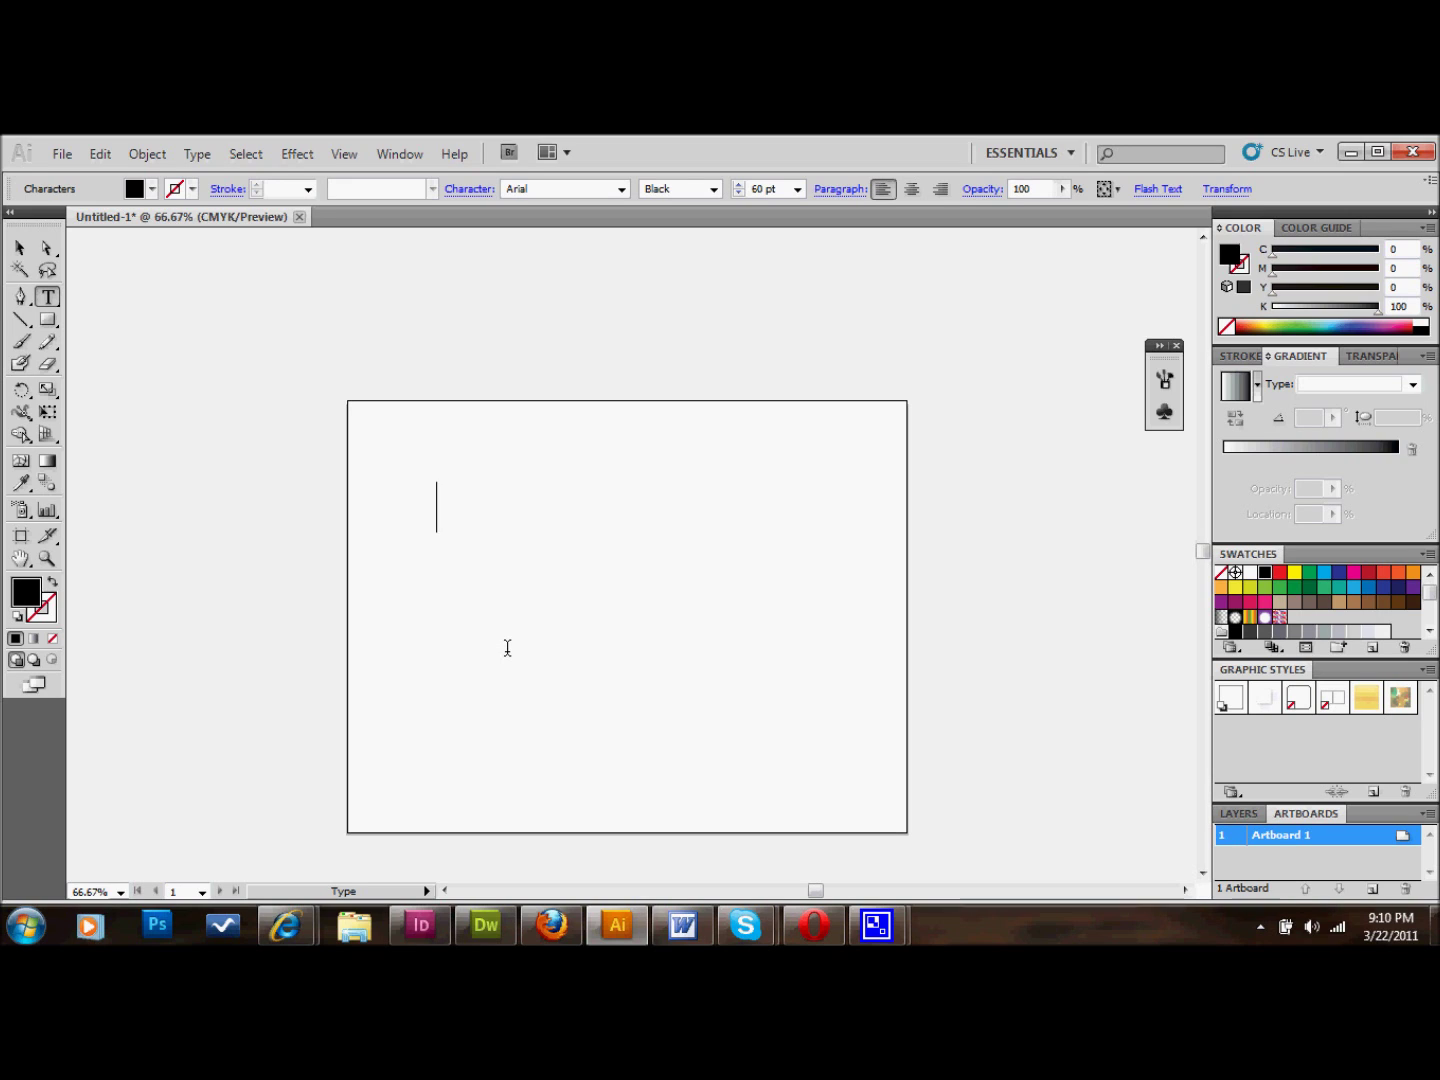
pyautogui.write('Glaze')
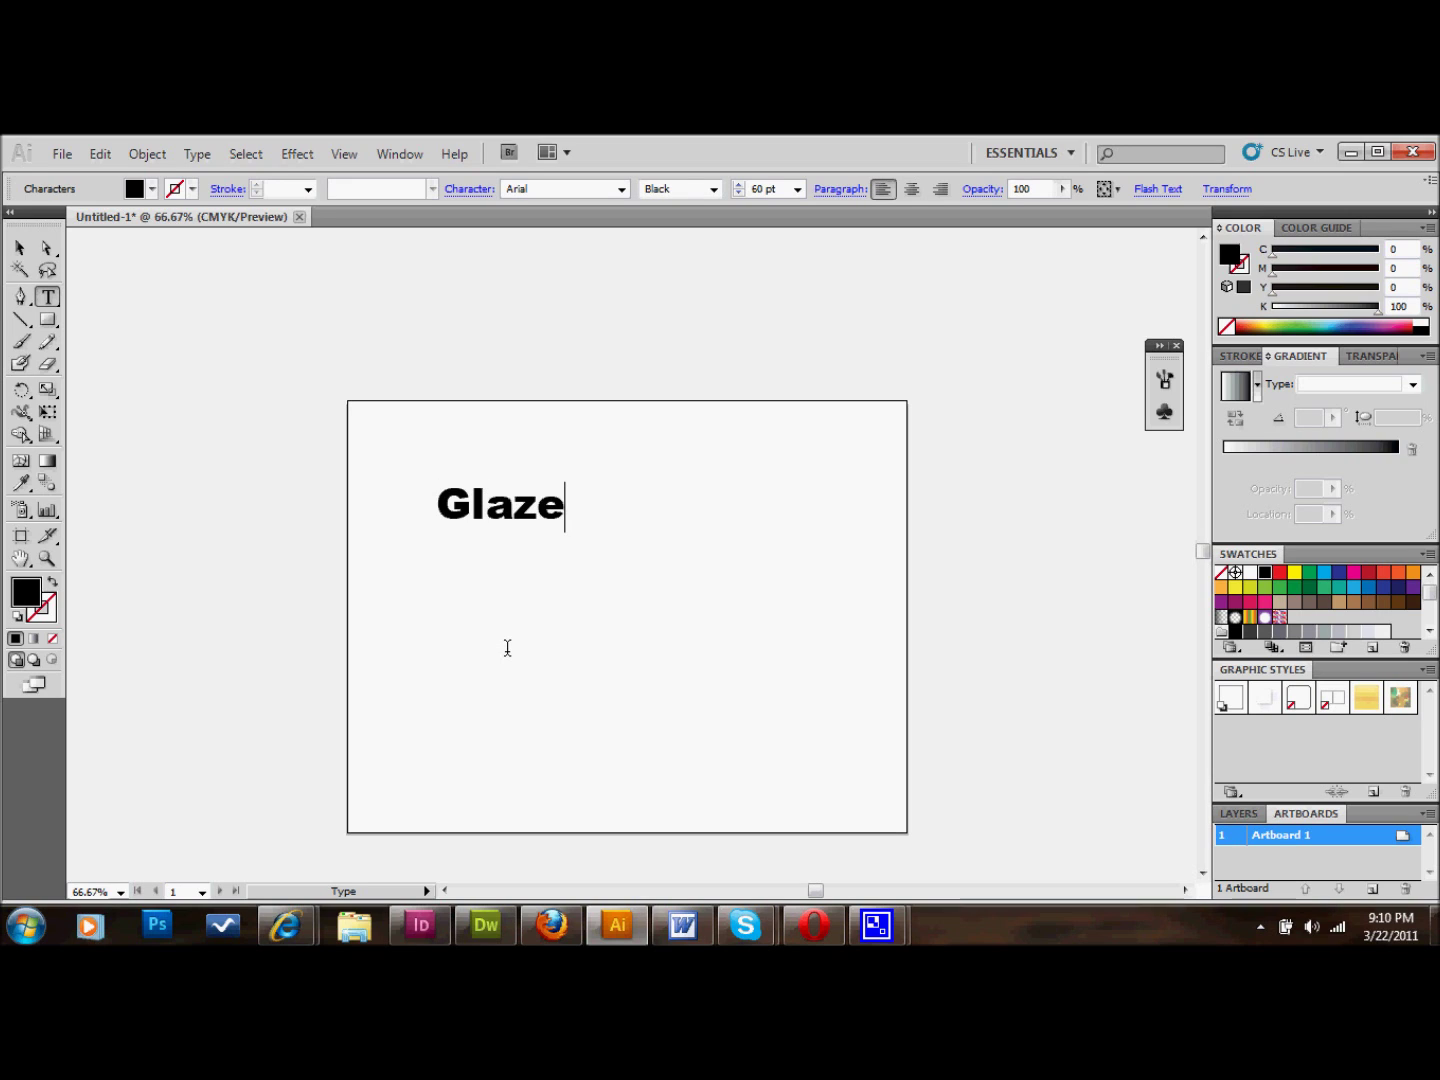
pyautogui.write('folio')
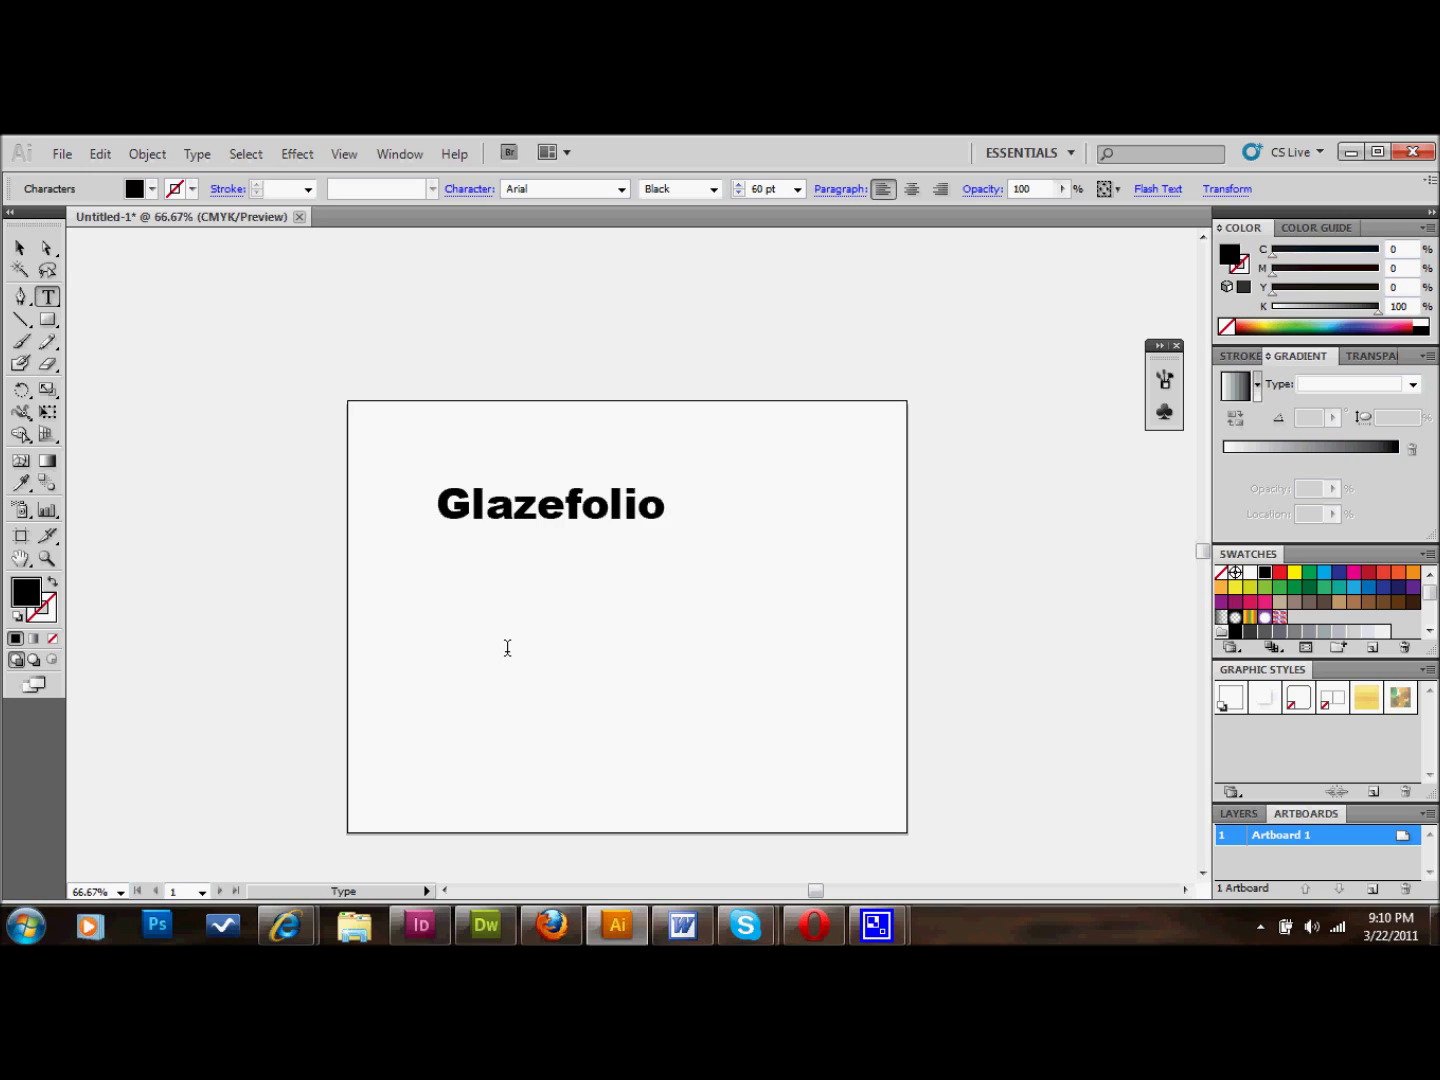
pyautogui.write(' Design Blog')
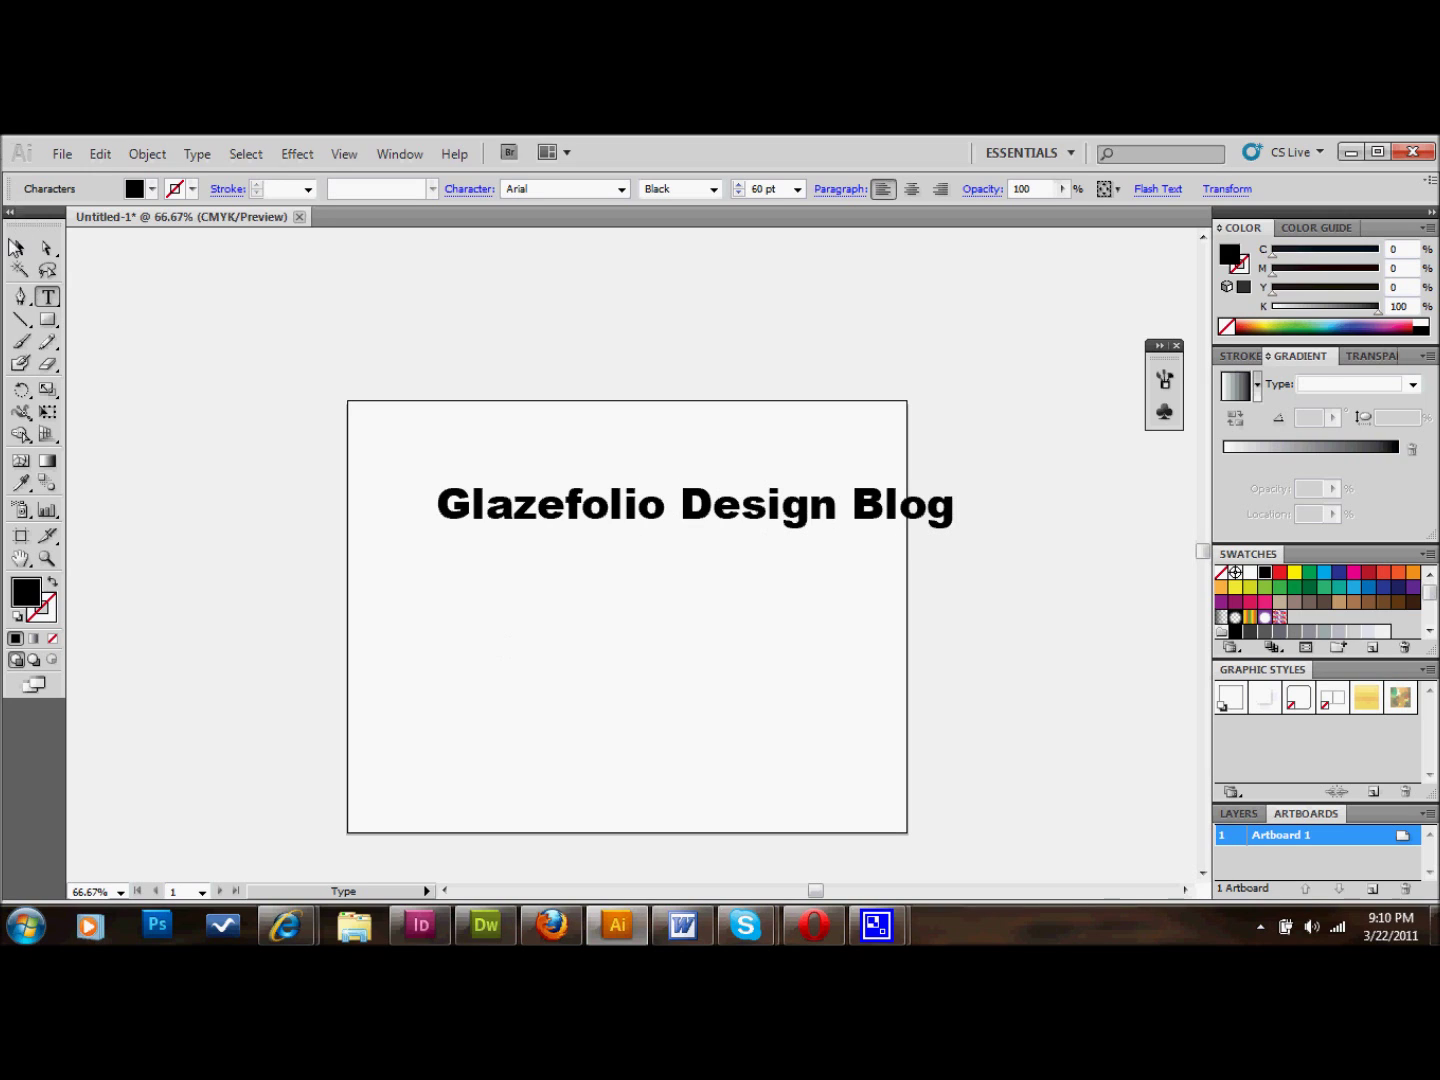
# Move the heading left so it sits centred on the artboard.
pyautogui.click(20, 248)
pyautogui.click(637, 490)
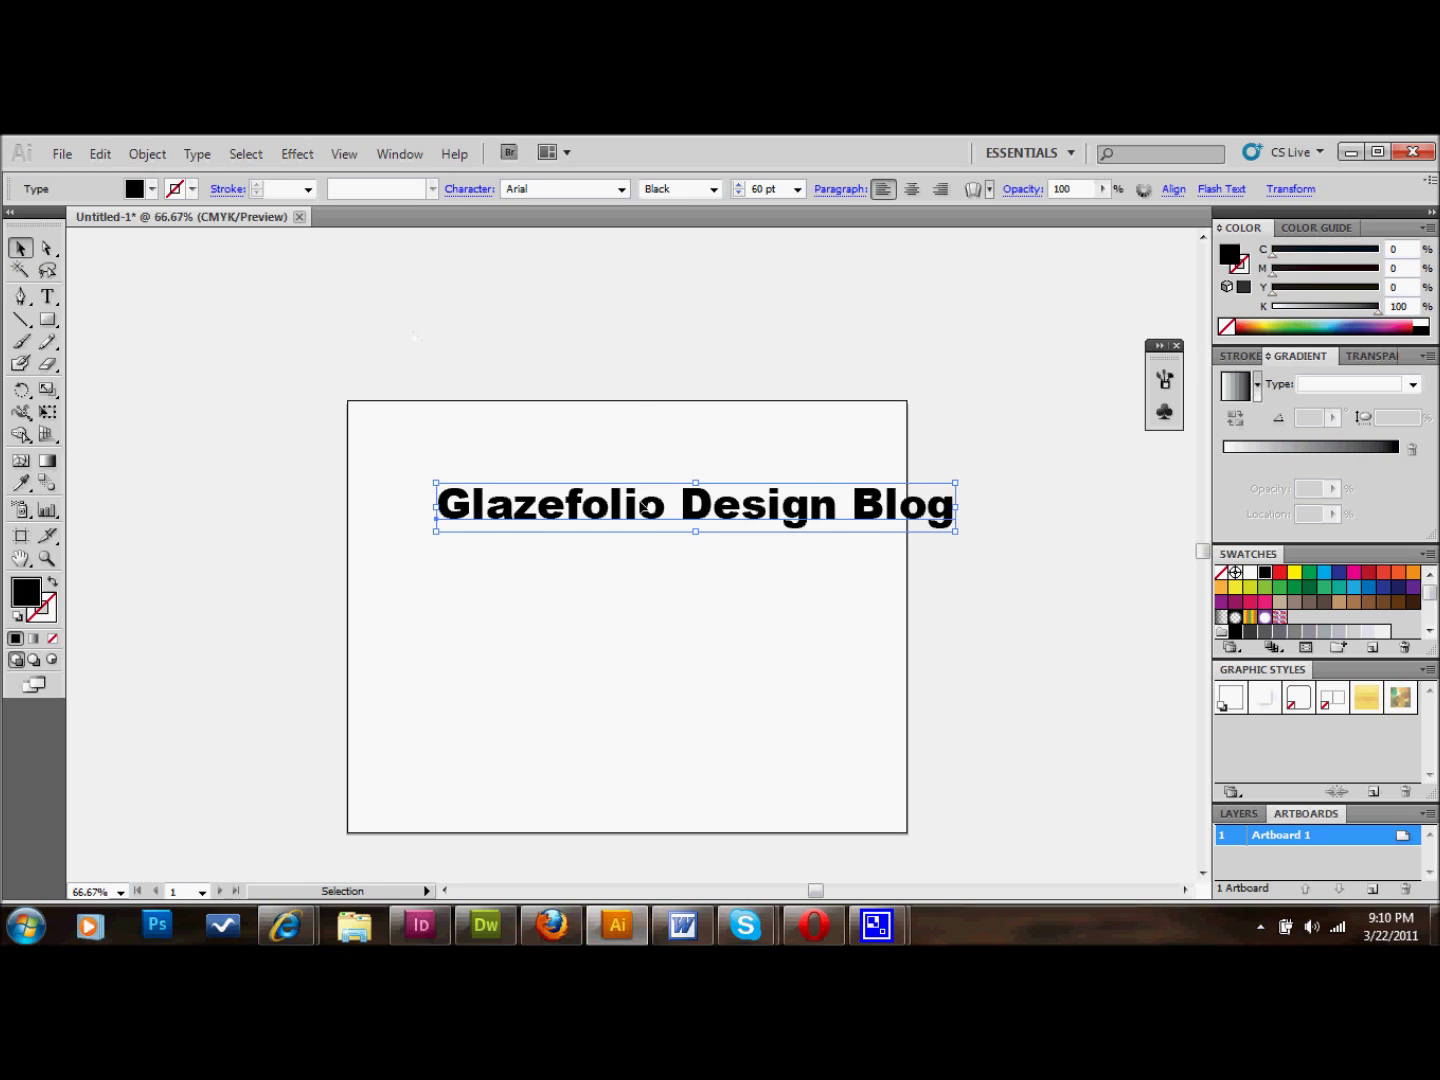
pyautogui.moveTo(643, 508); pyautogui.dragTo(571, 505)
pyautogui.click(701, 578)
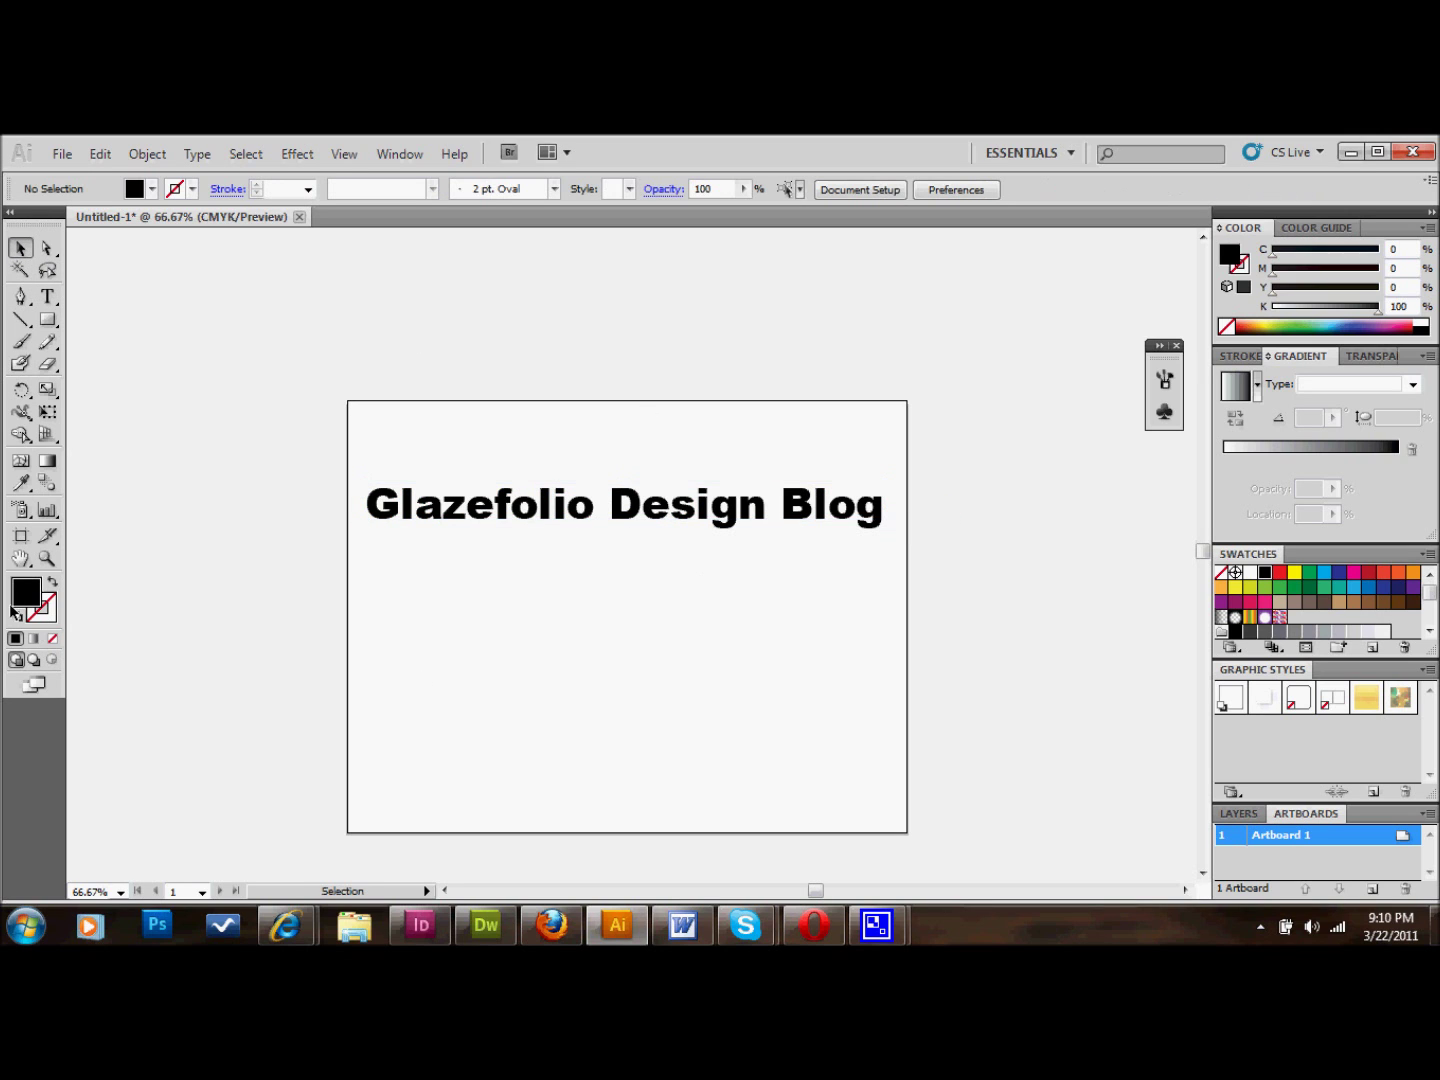
# Zoom in on the 'Glazefolio Design Blog' heading and set its fill to None.
pyautogui.click(46, 558)
pyautogui.moveTo(358, 480); pyautogui.dragTo(899, 540)
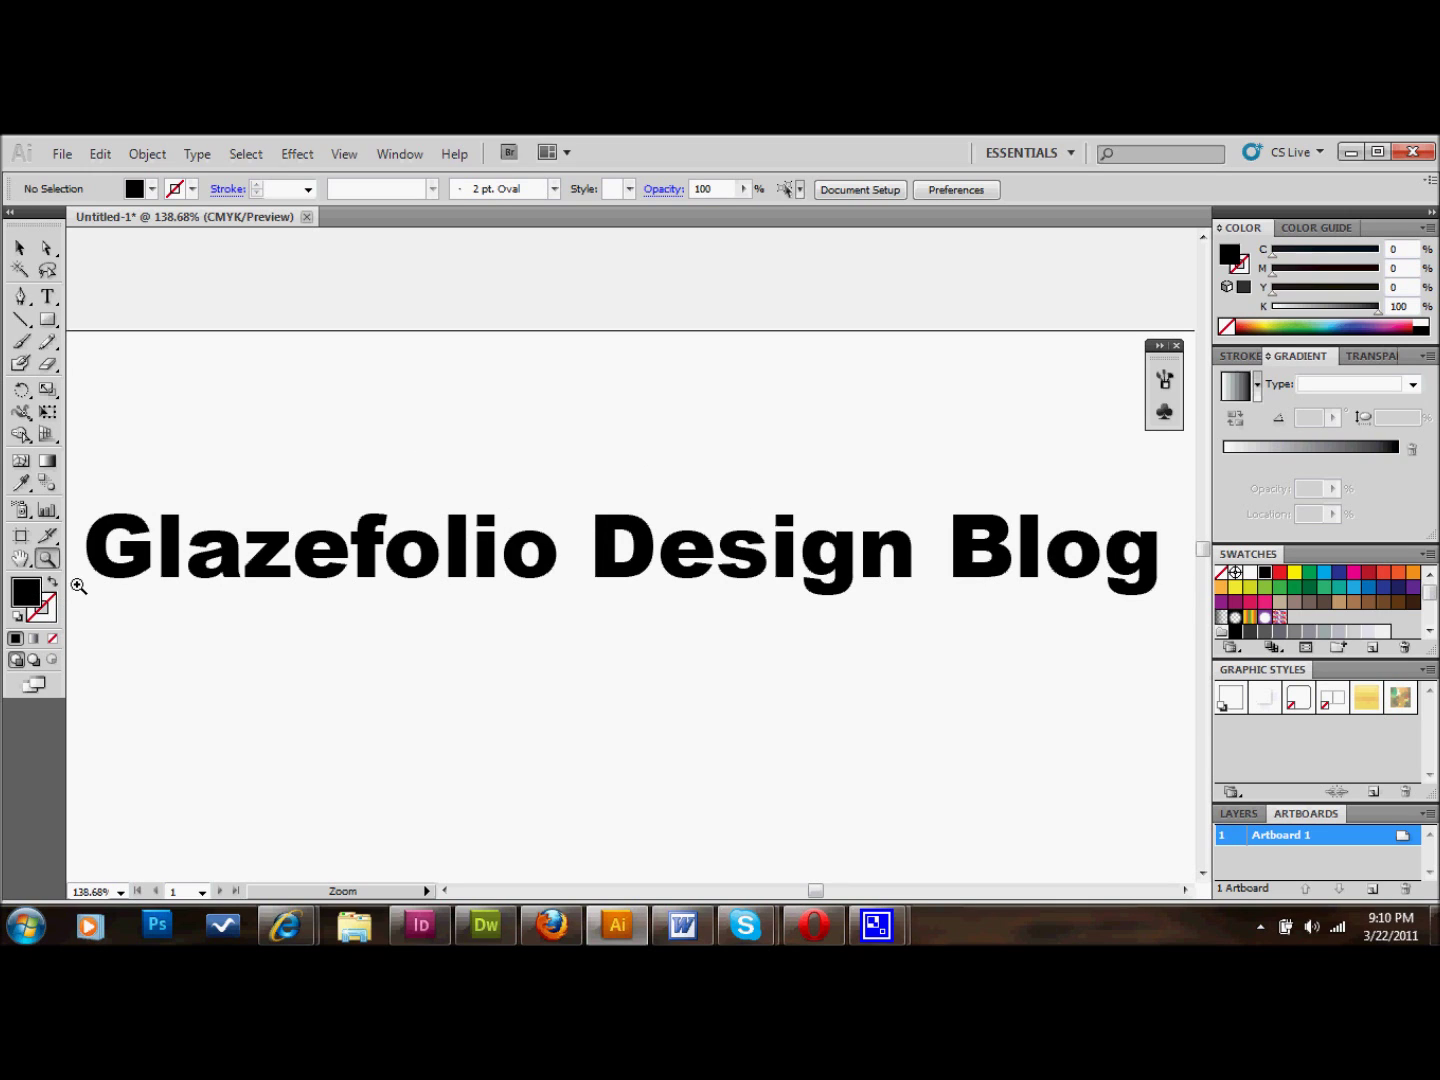
pyautogui.click(19, 247)
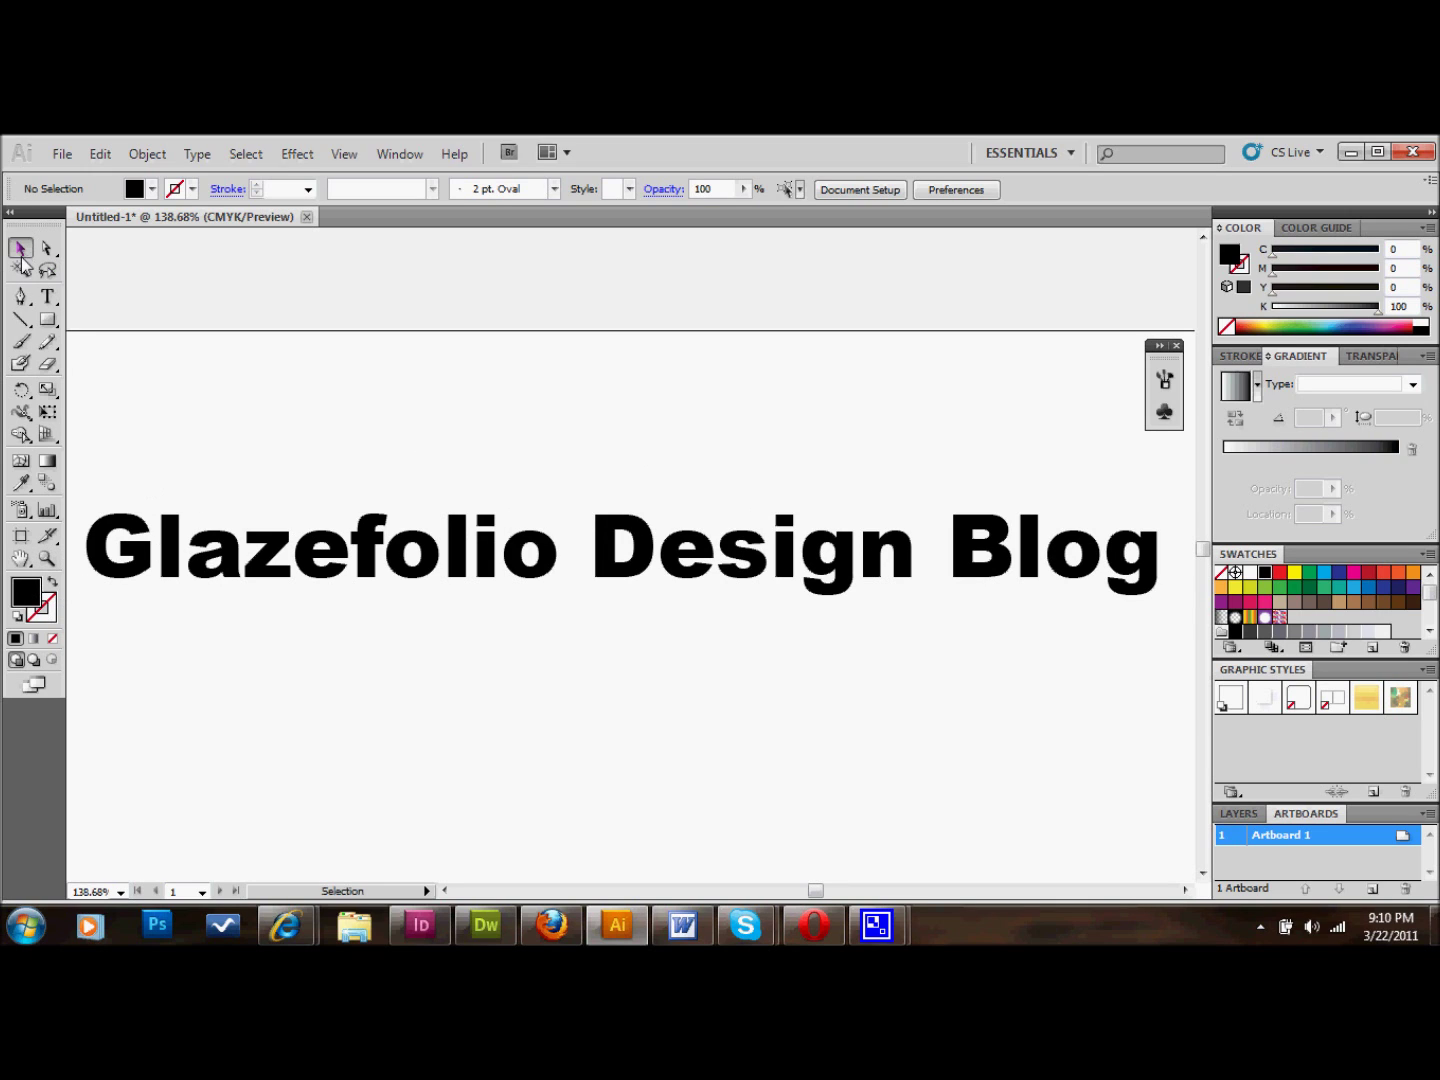
pyautogui.click(242, 535)
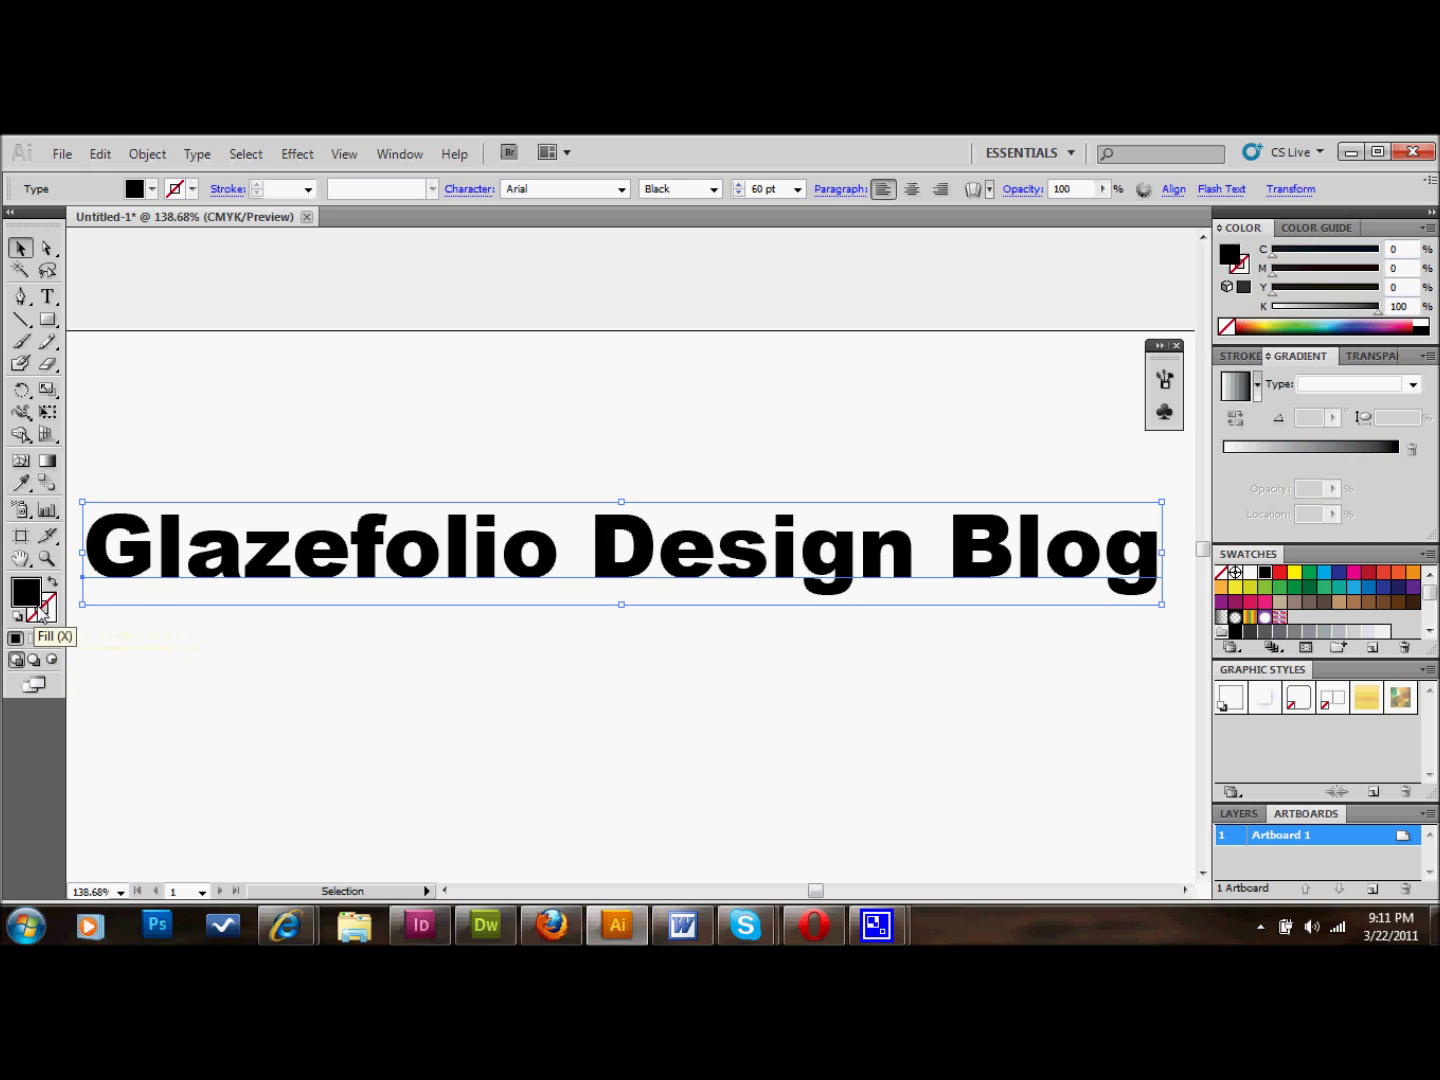
pyautogui.click(50, 643)
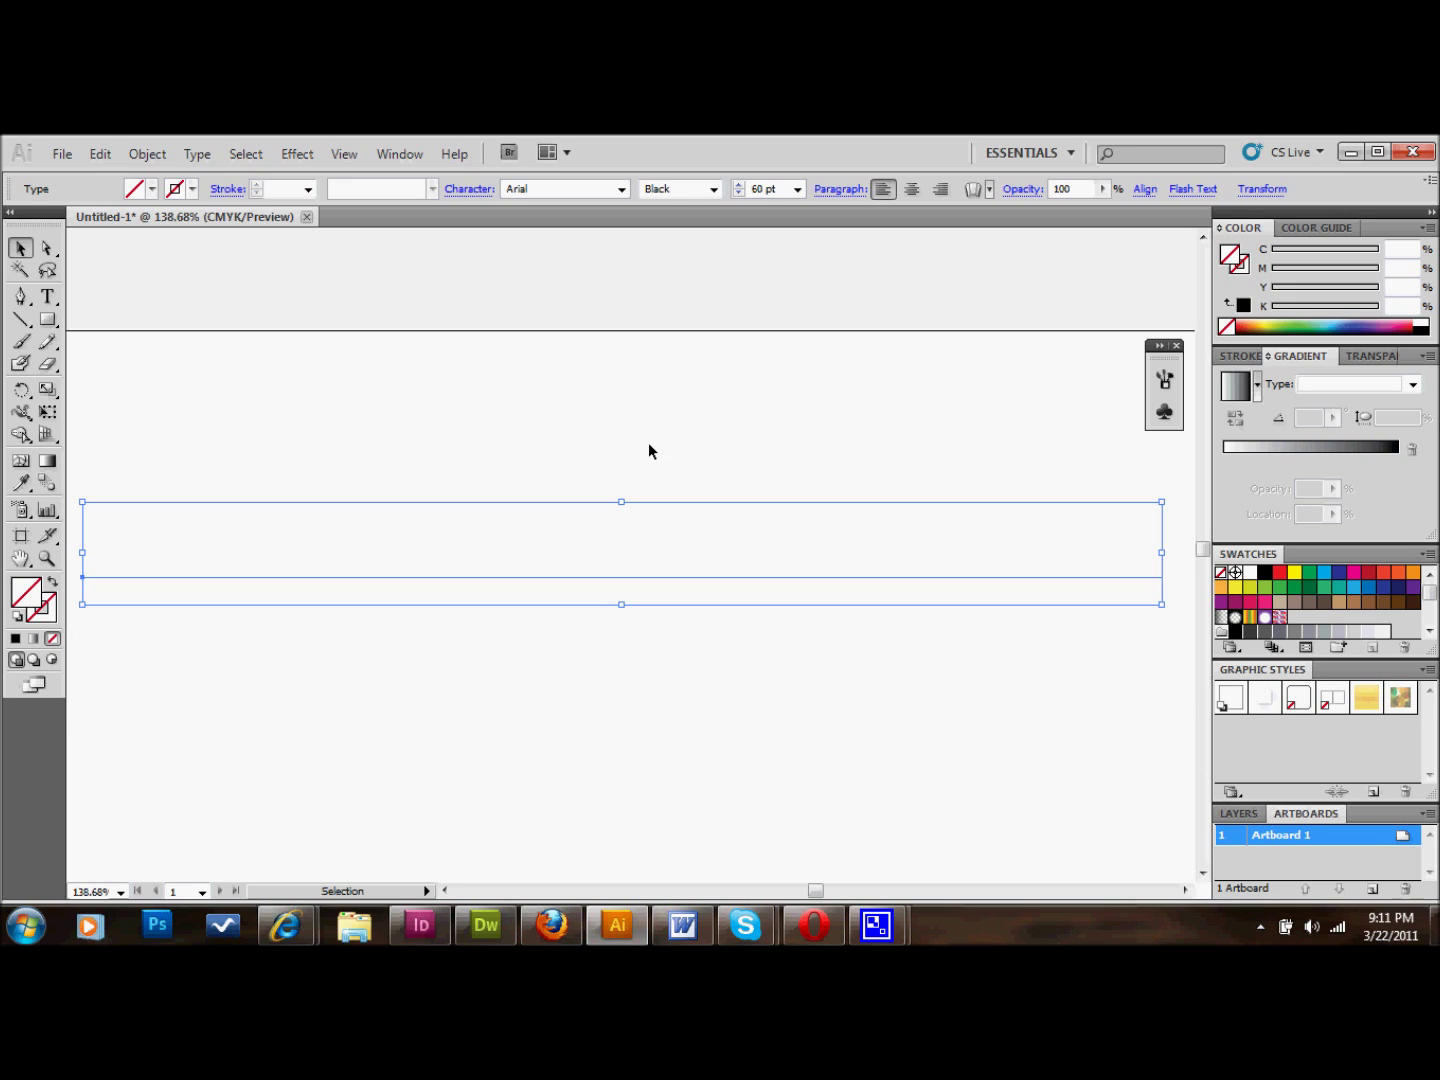
pyautogui.click(401, 158)
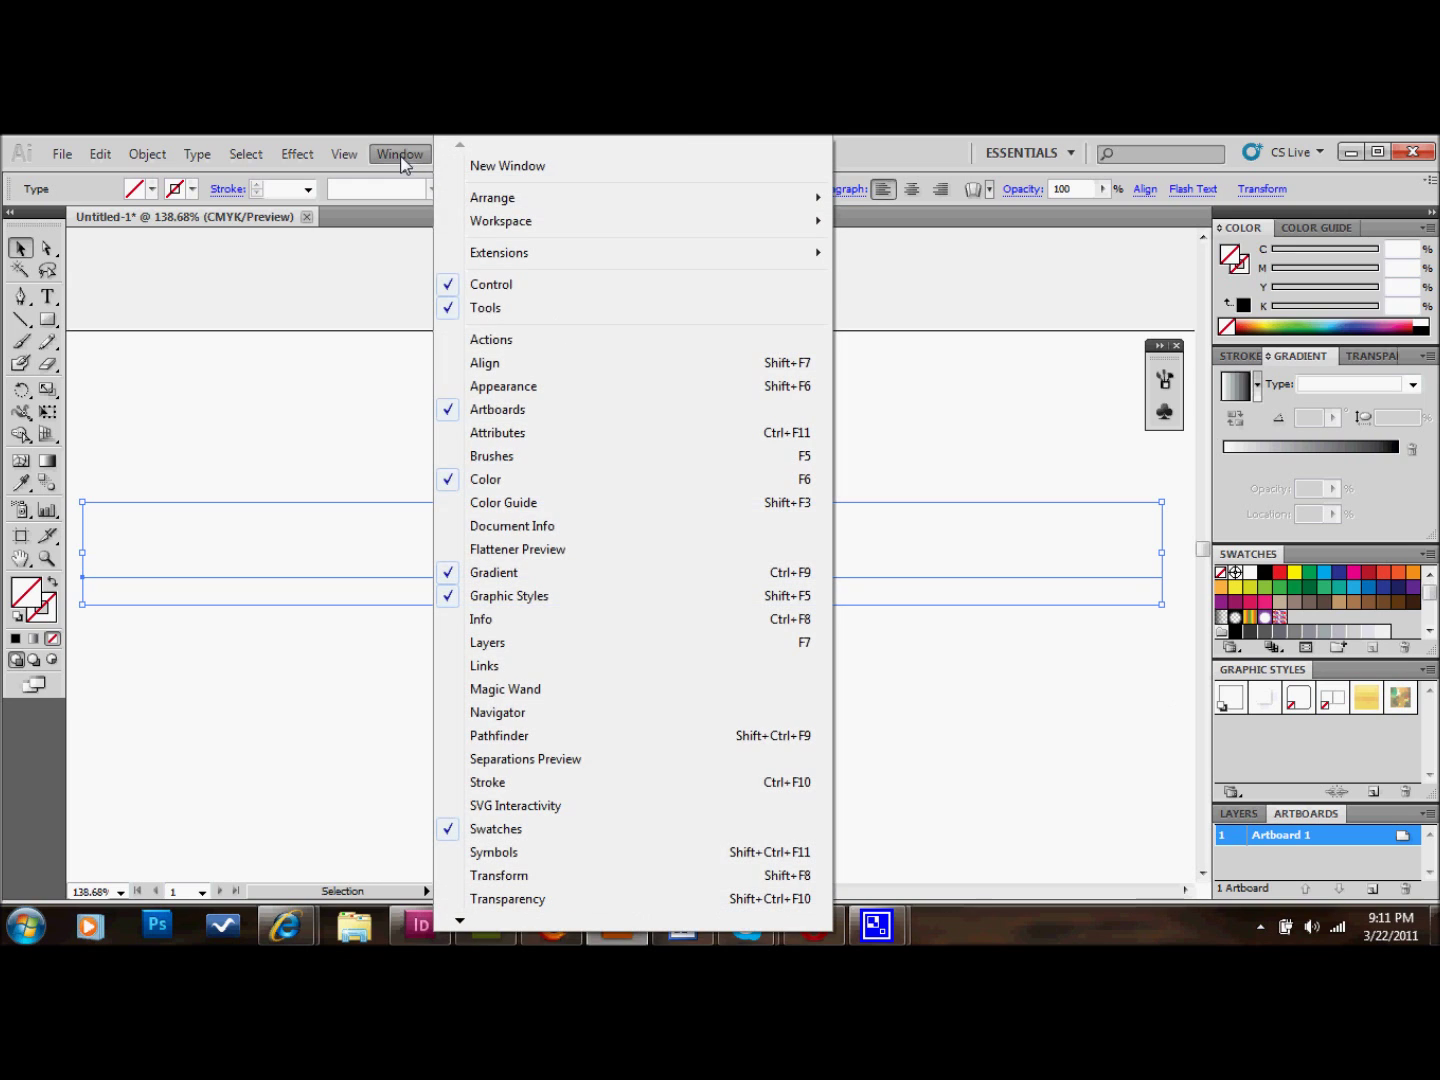
# Show the Appearance panel and add a new black fill layer to the heading.
pyautogui.click(503, 388)
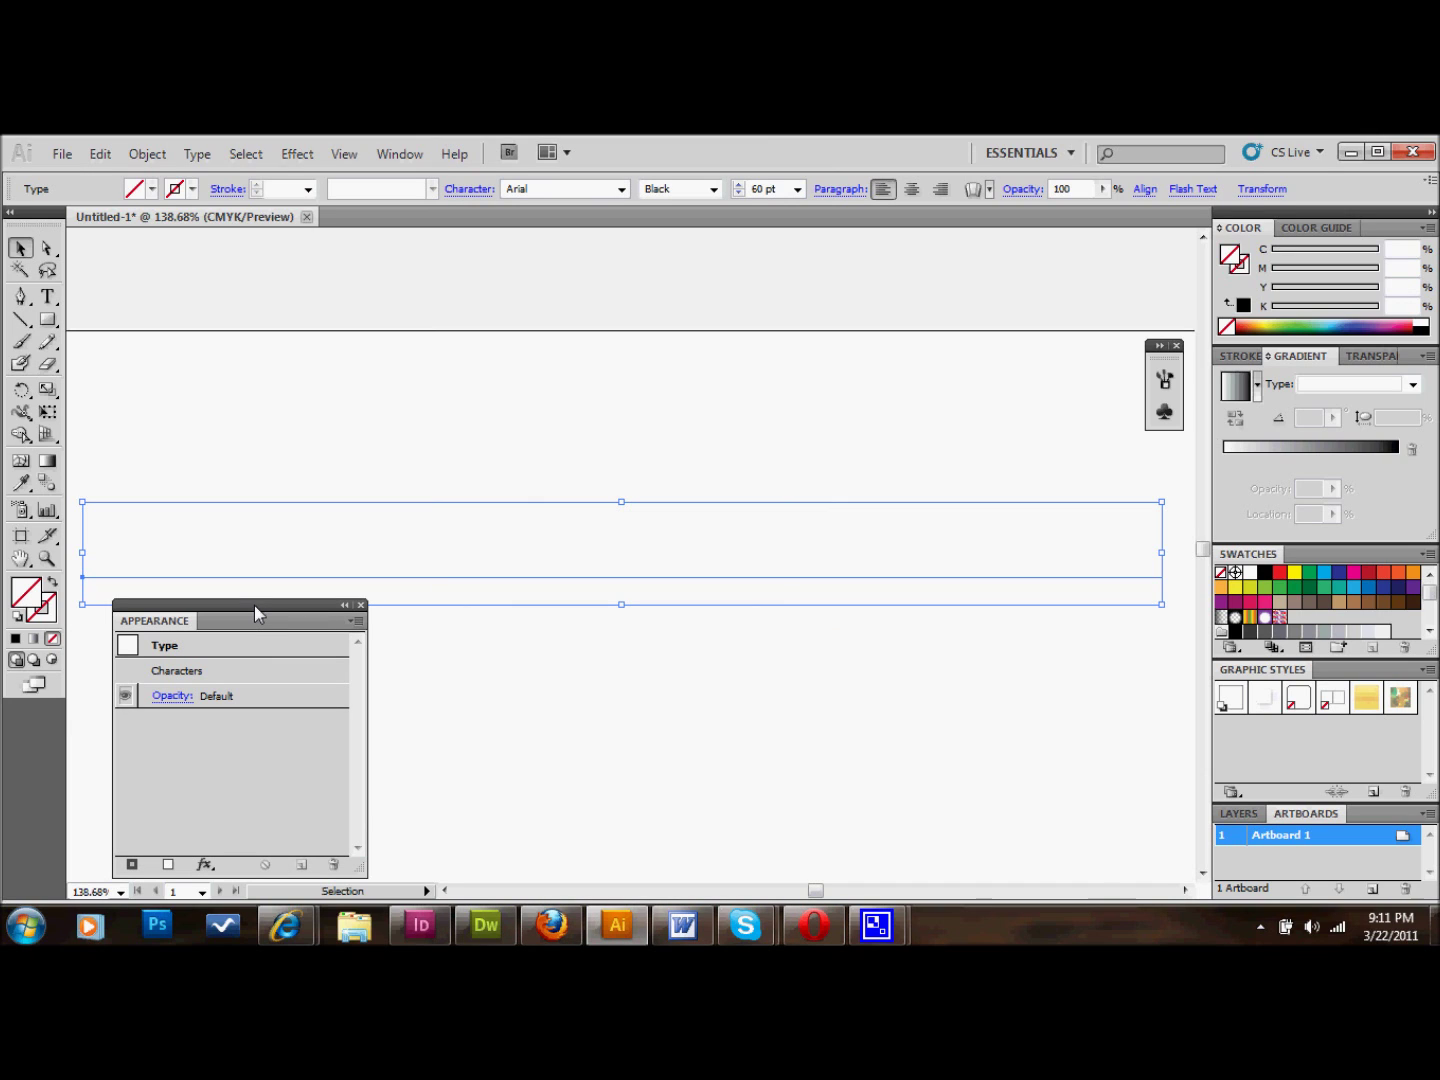
pyautogui.click(357, 622)
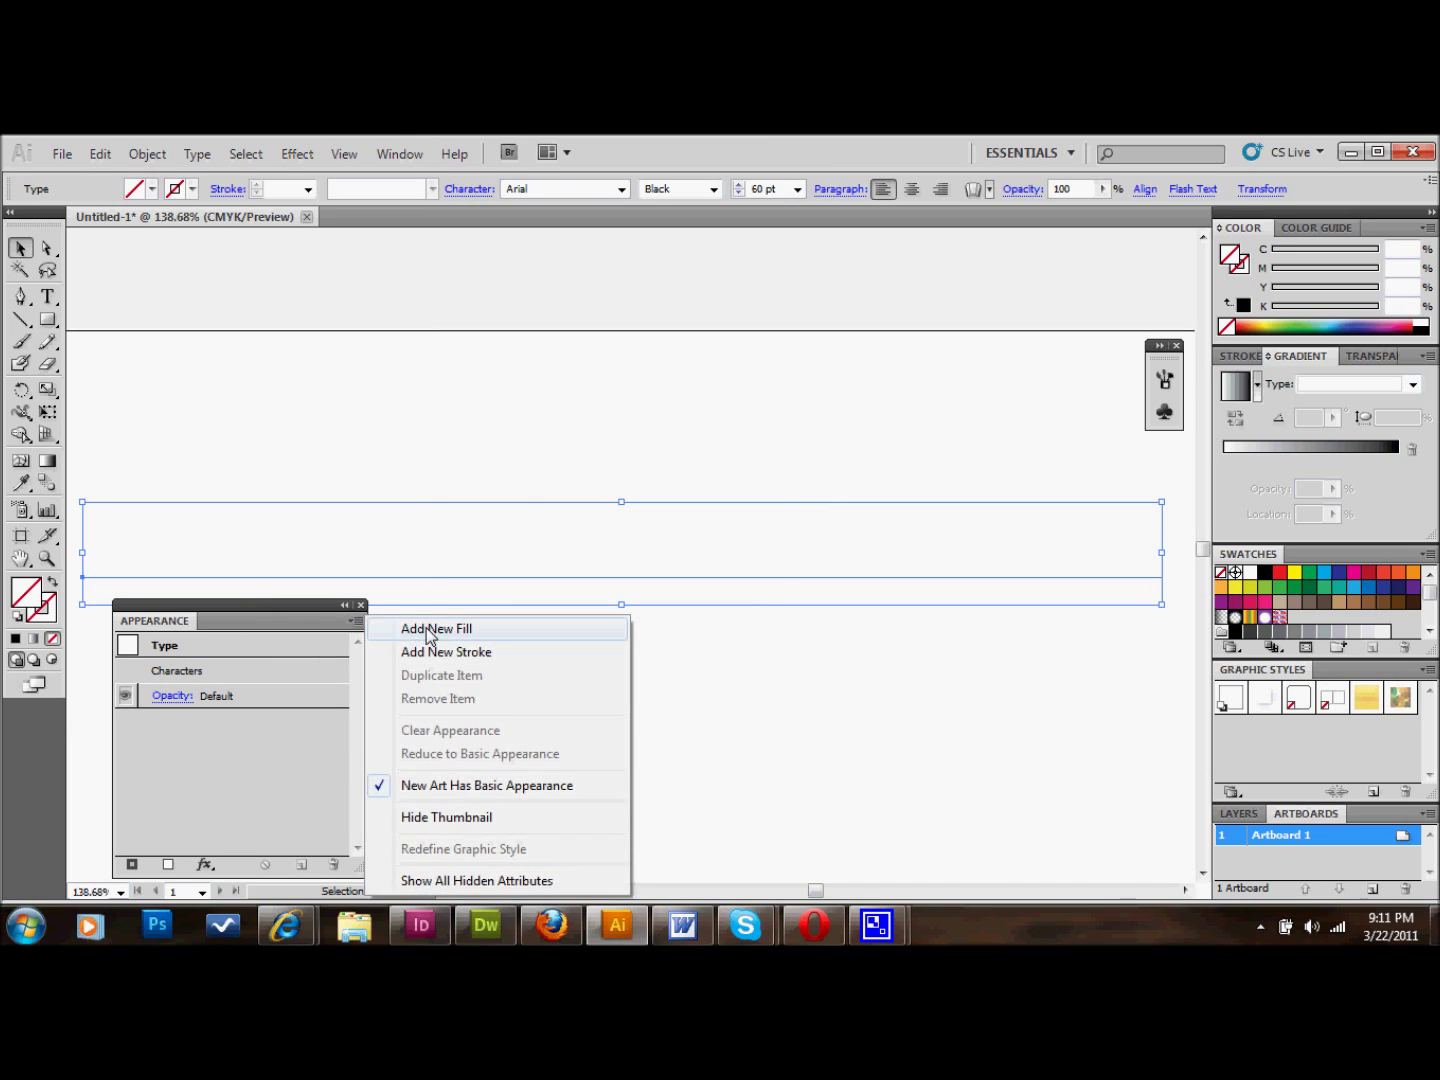
pyautogui.click(430, 630)
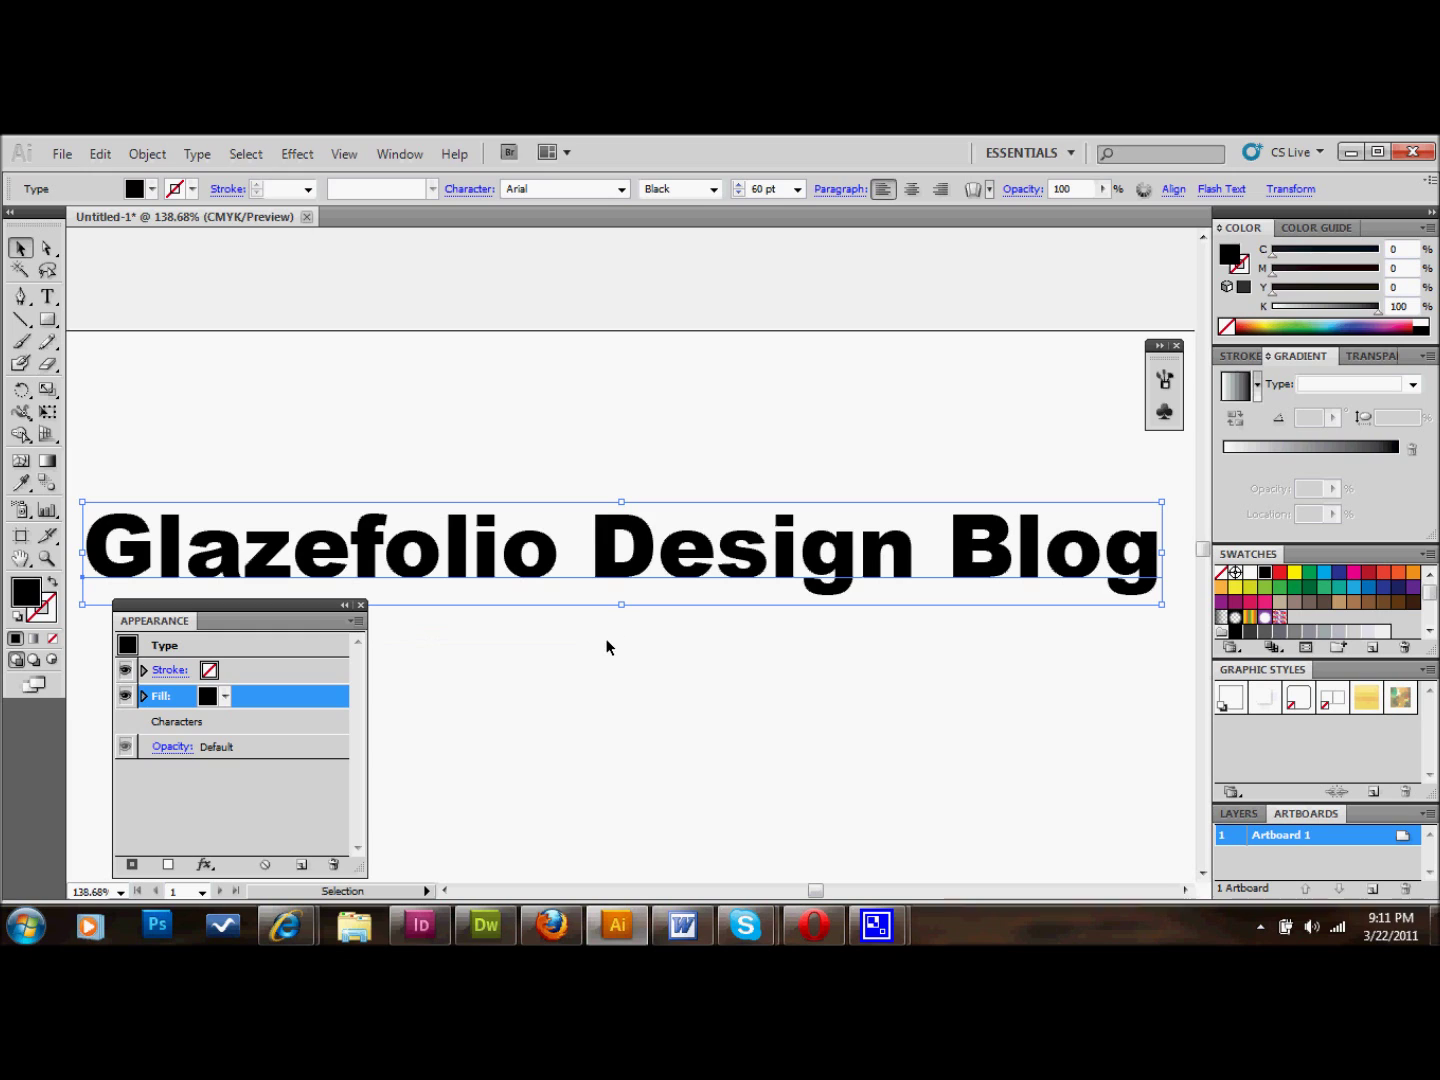
# Apply a Scribble effect with a 45° angle and 2 pt angle variation.
pyautogui.click(297, 154)
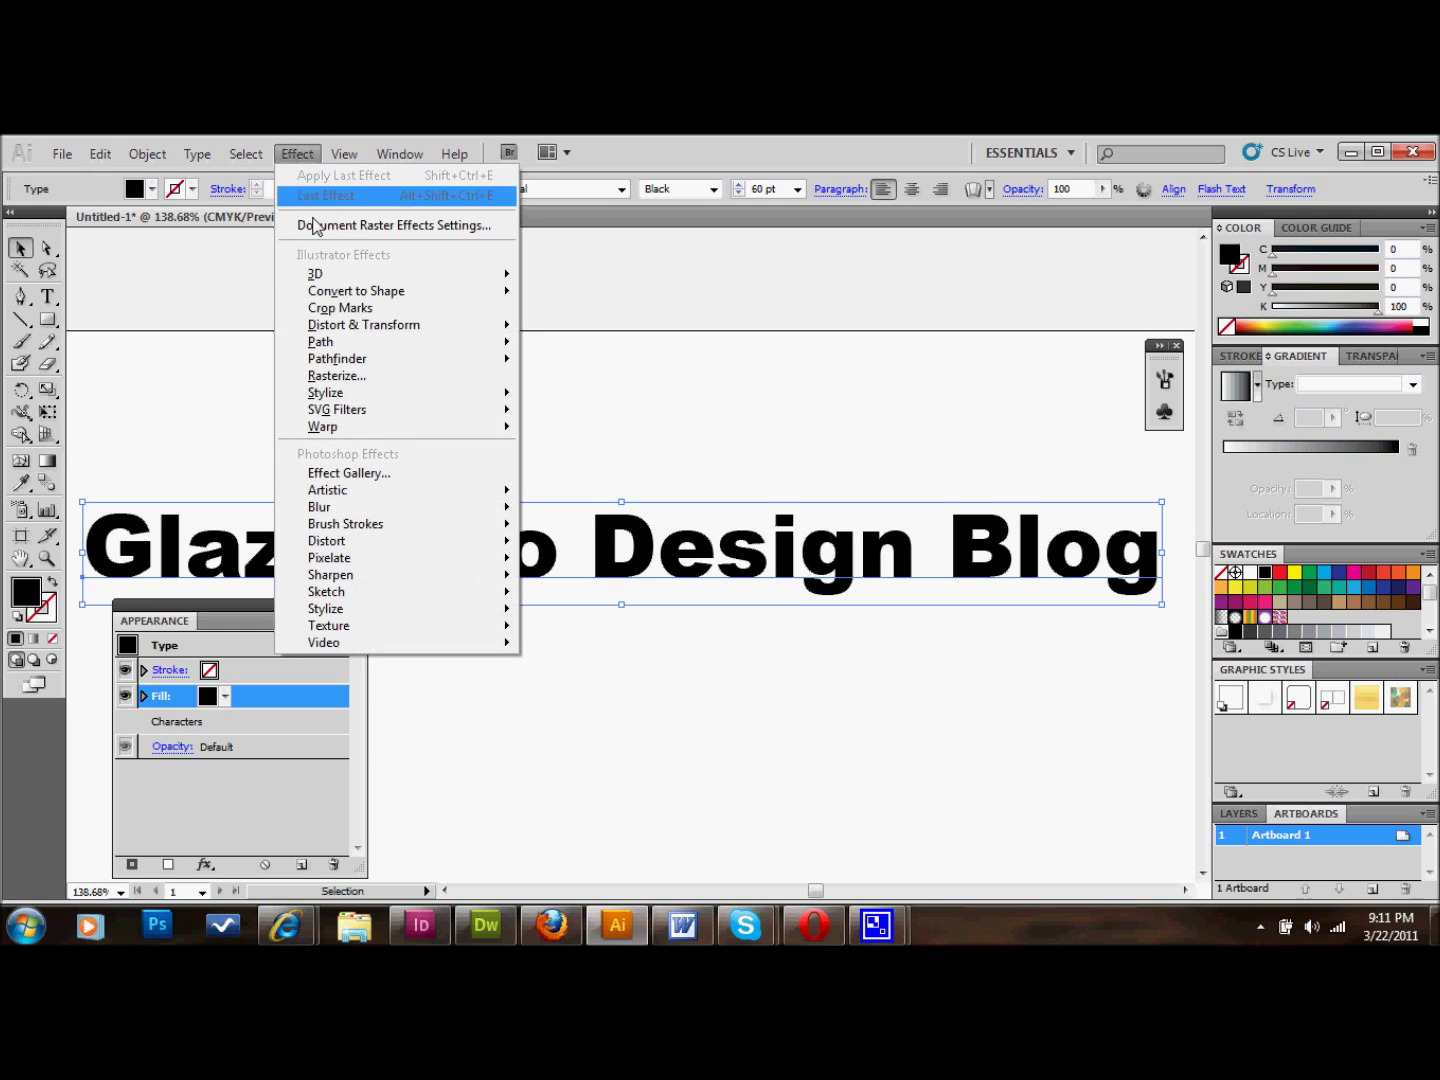
pyautogui.moveTo(350, 397)
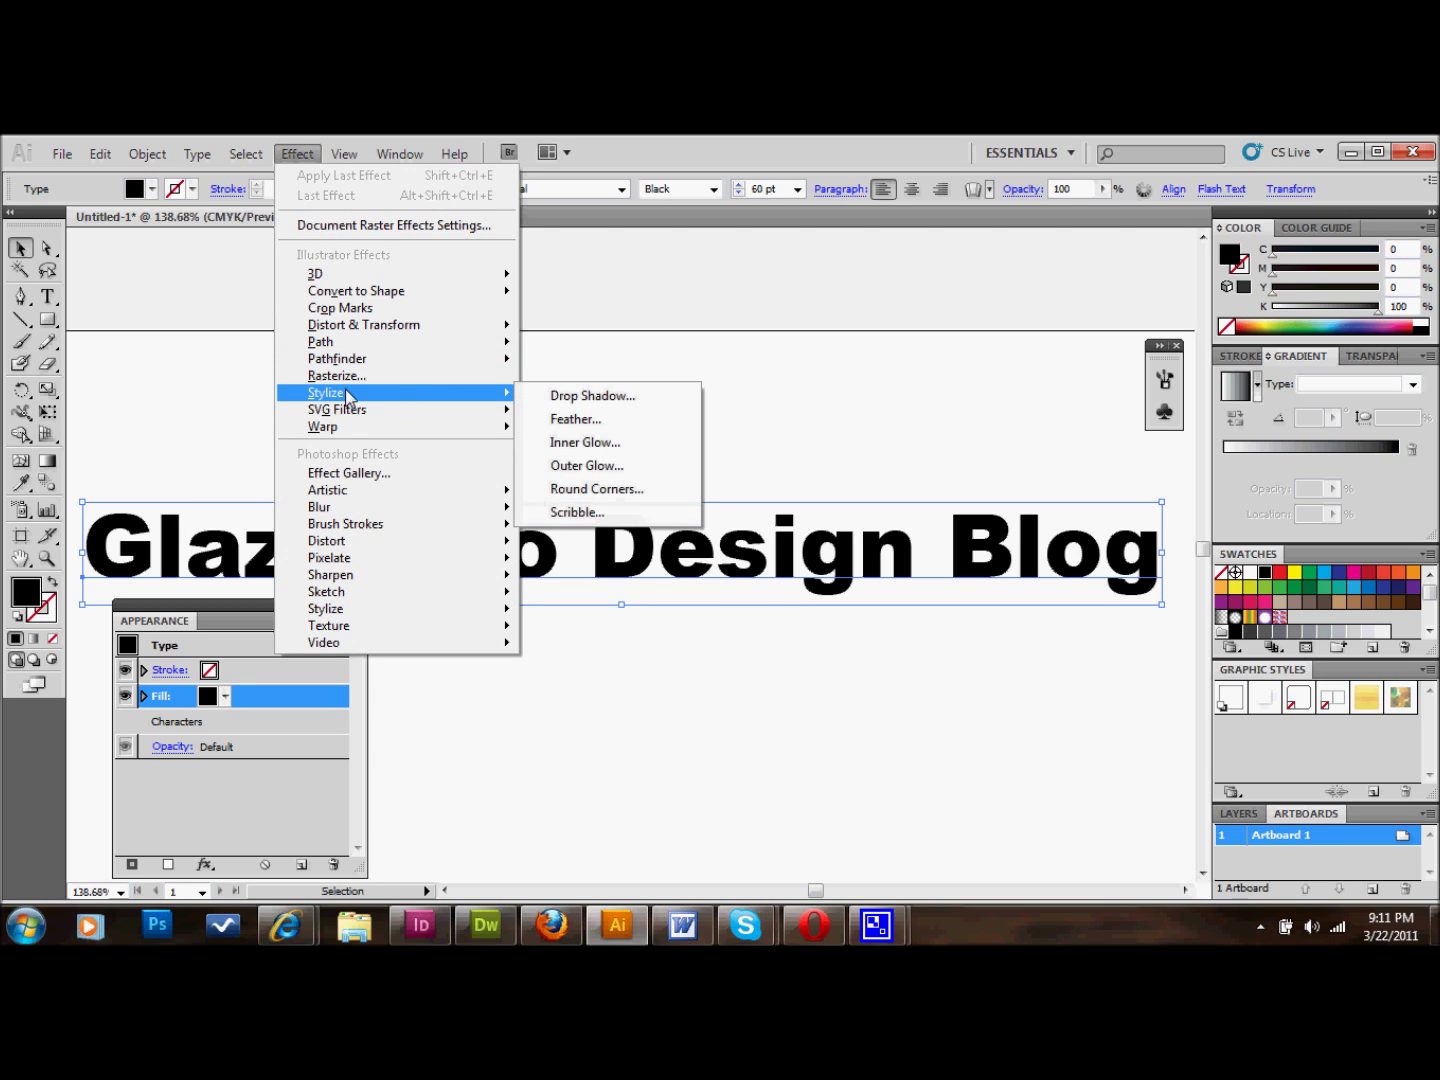
pyautogui.click(574, 513)
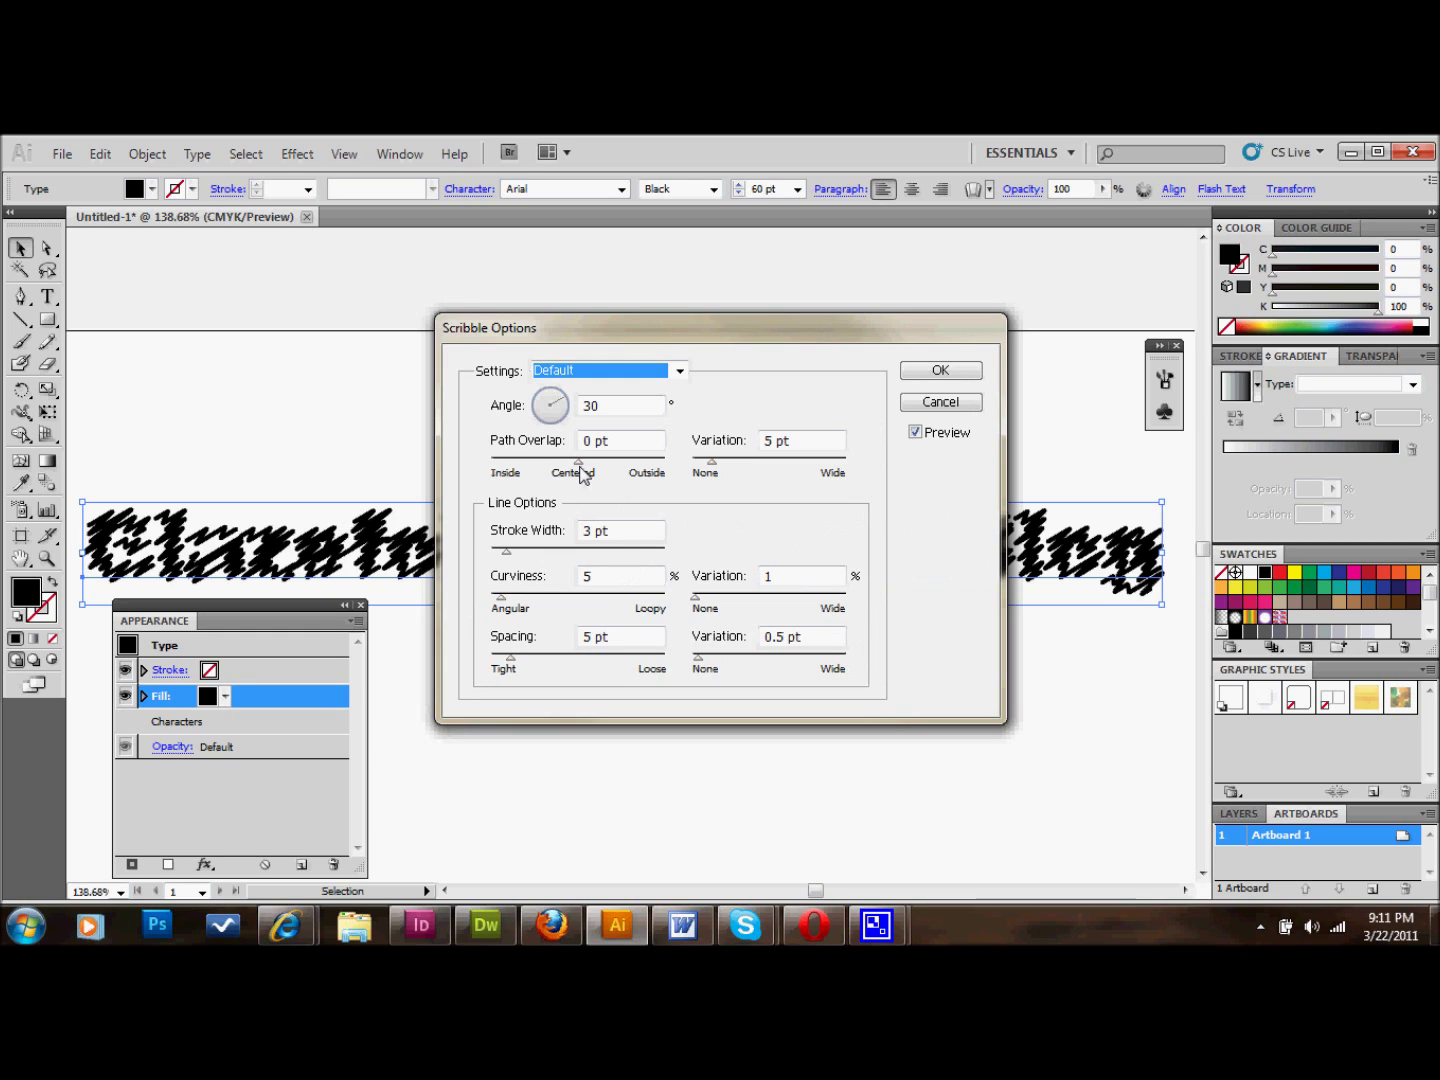
pyautogui.click(624, 405)
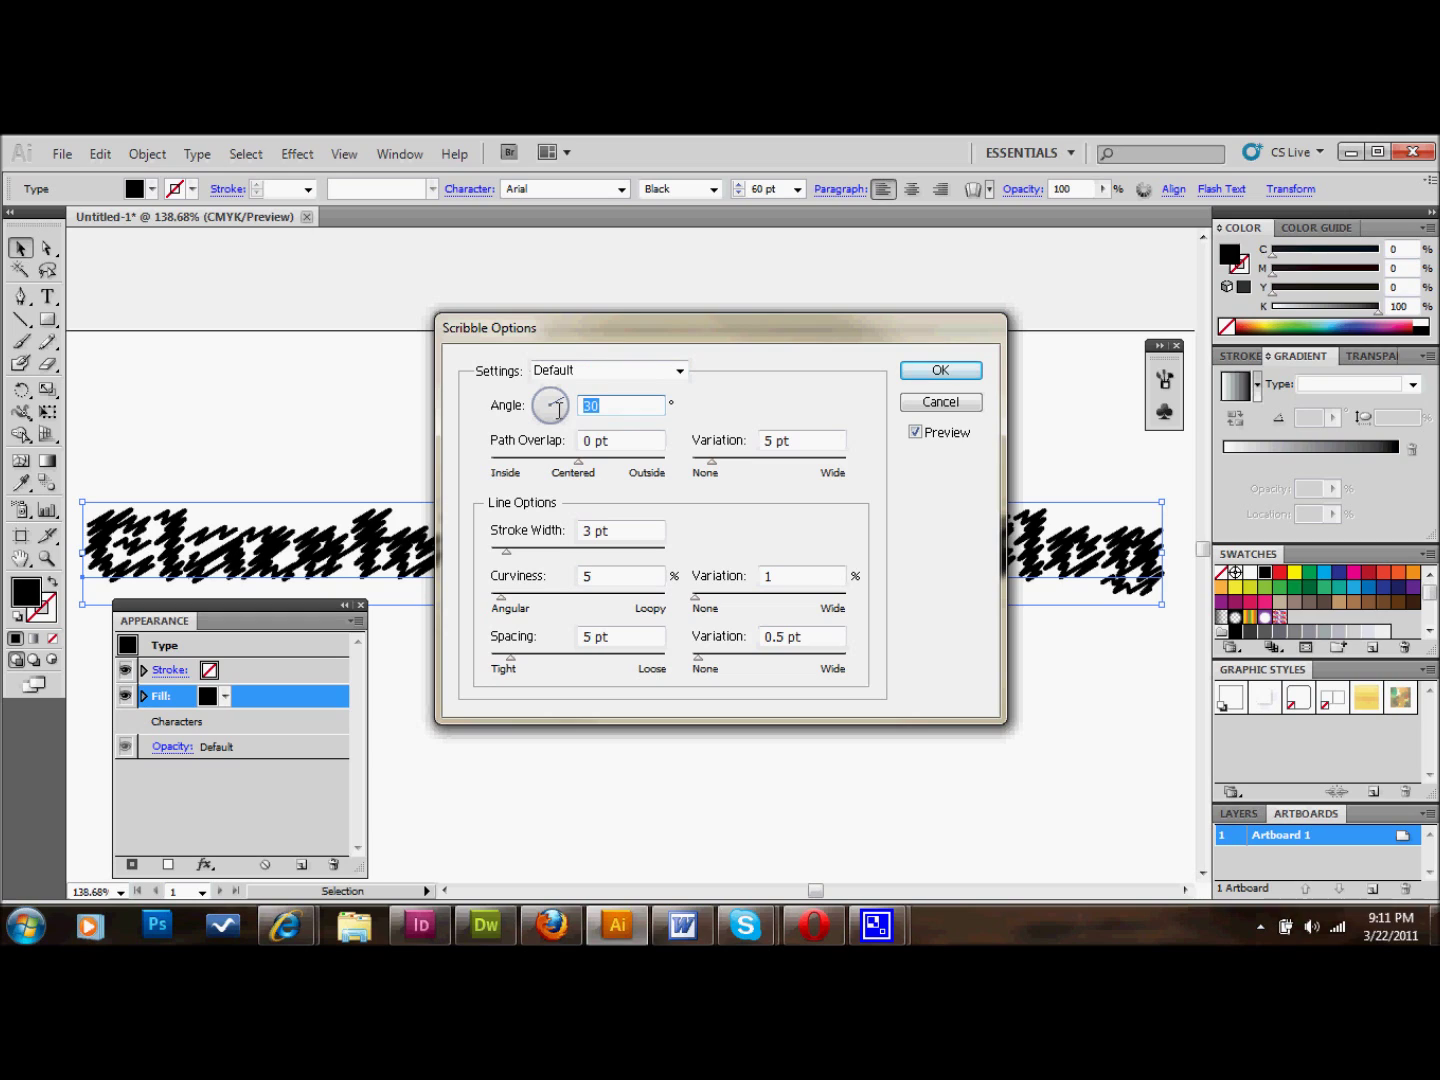
pyautogui.write('45')
pyautogui.doubleClick(756, 440)
pyautogui.write('2')
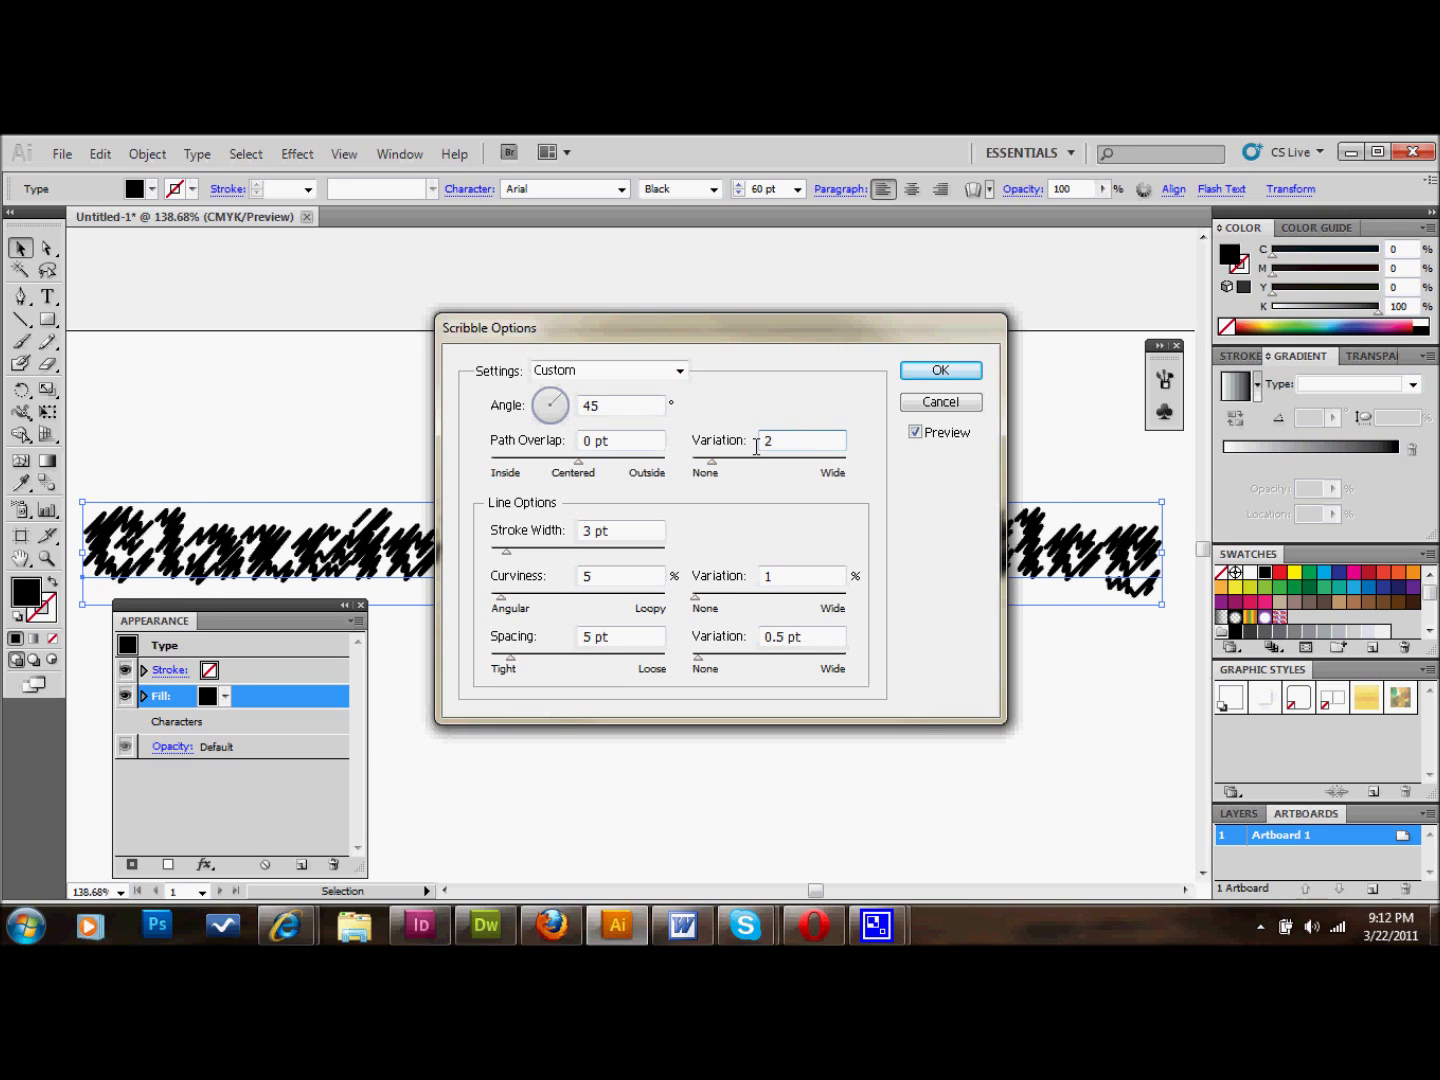
pyautogui.press('Tab')
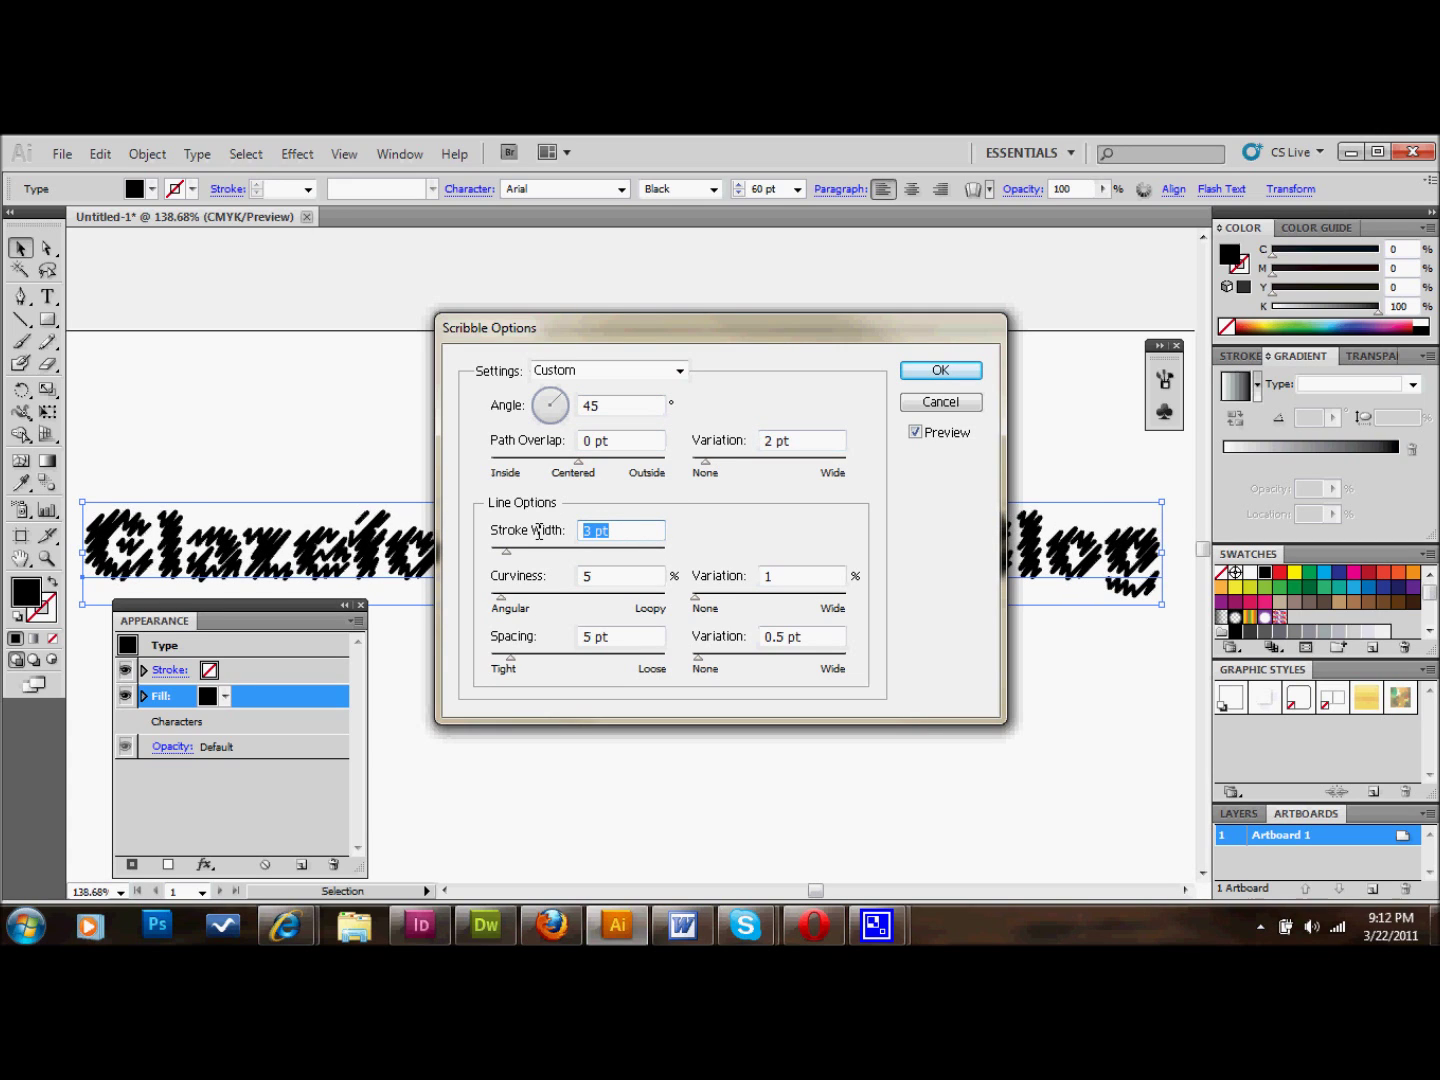
# Finish the scribble: 1 pt stroke width, 0 curviness, variation 50, 2 pt spacing, variation 1.
pyautogui.write('1')
pyautogui.press('Tab')
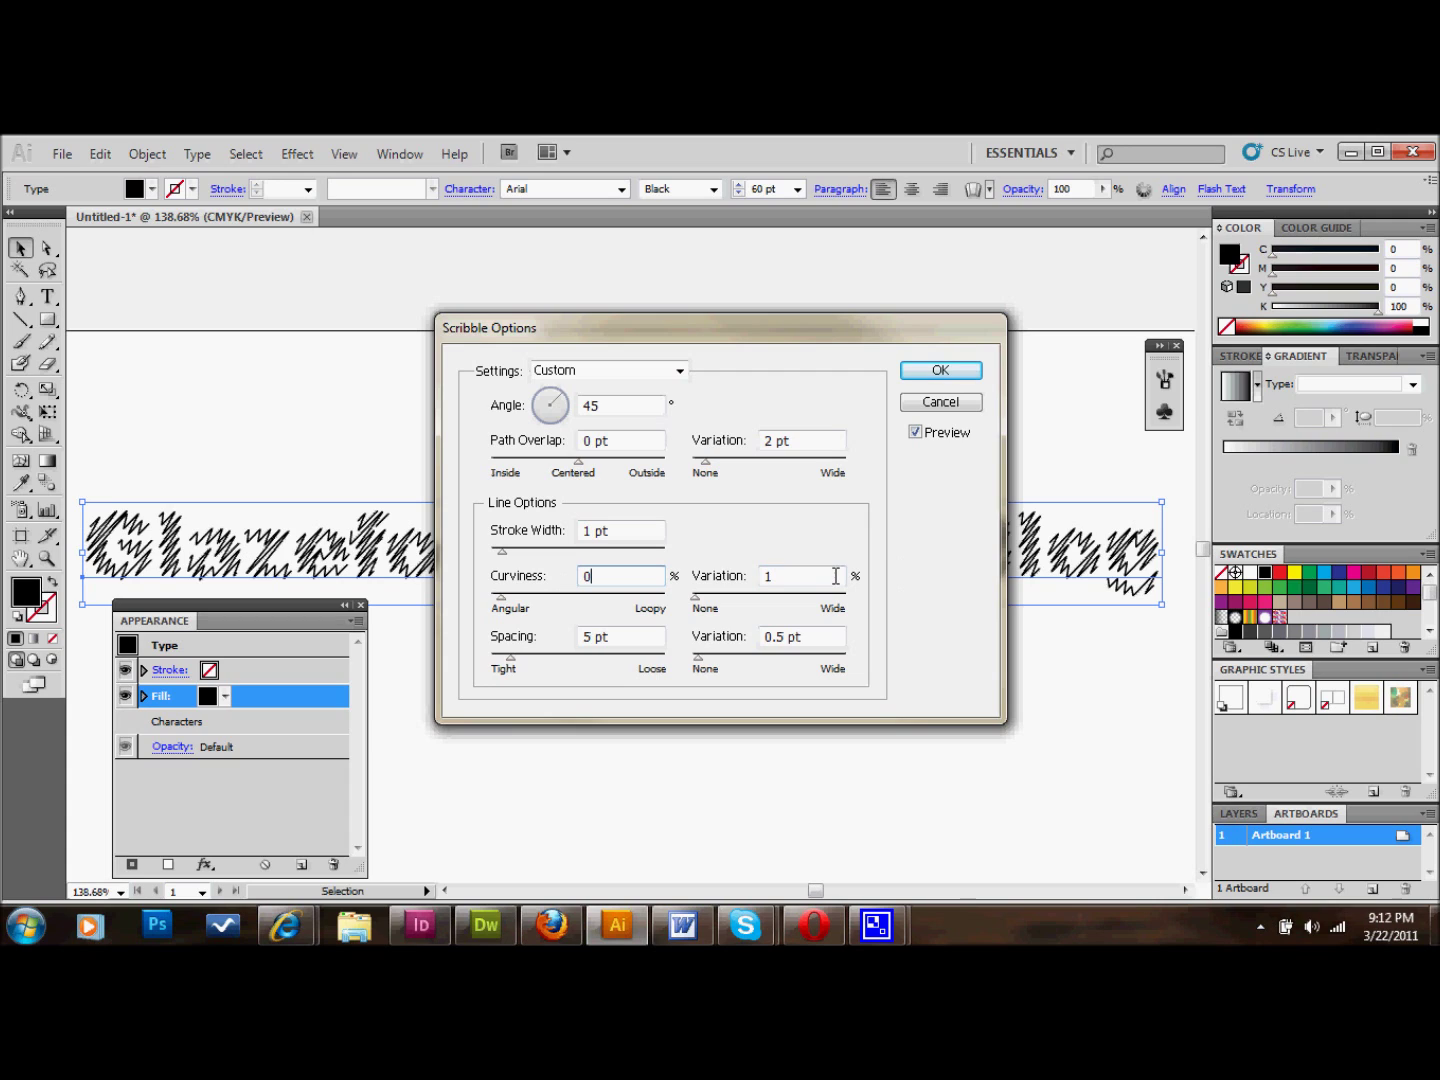
pyautogui.press('Tab')
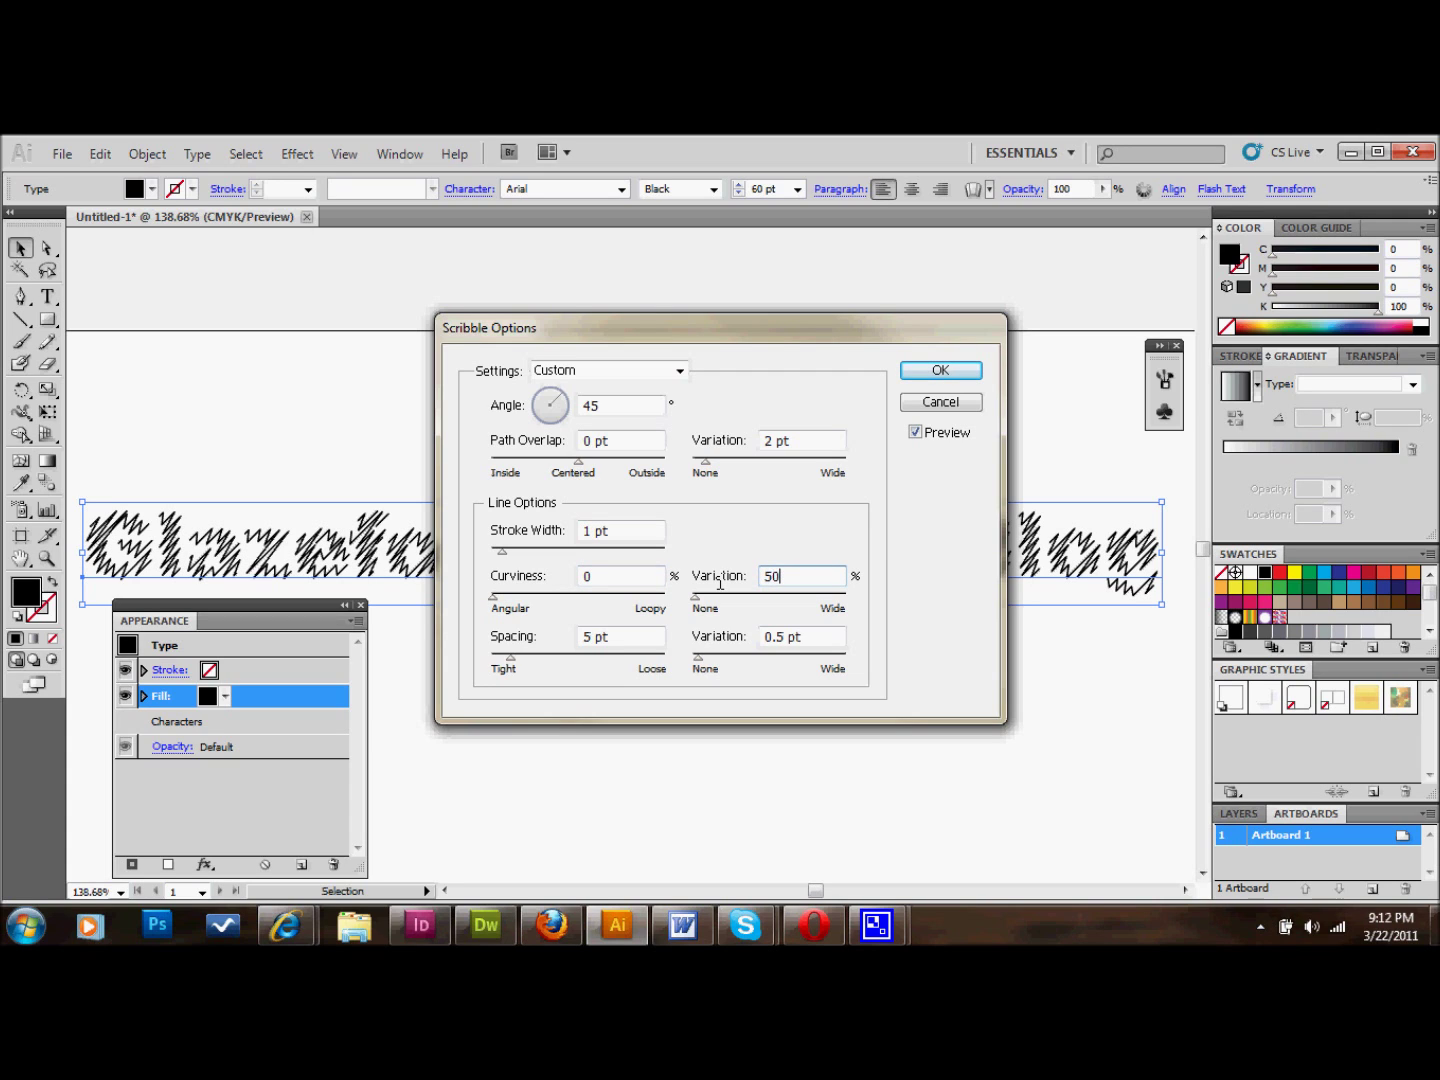
pyautogui.write('50')
pyautogui.press('Tab')
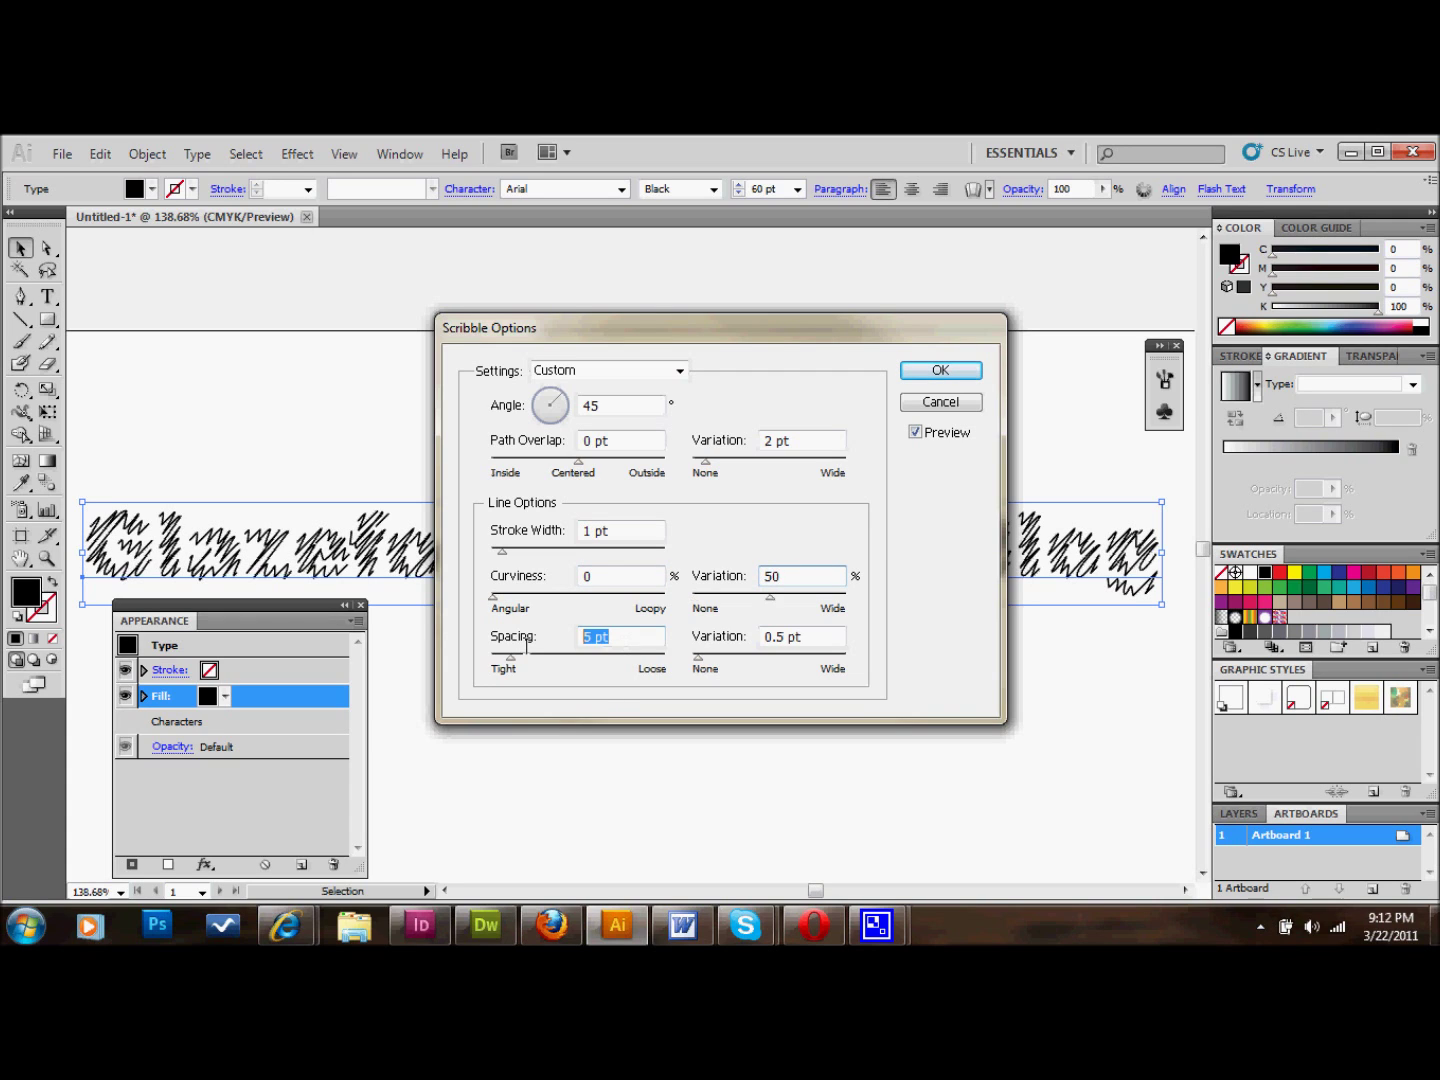
pyautogui.write('2')
pyautogui.press('Tab')
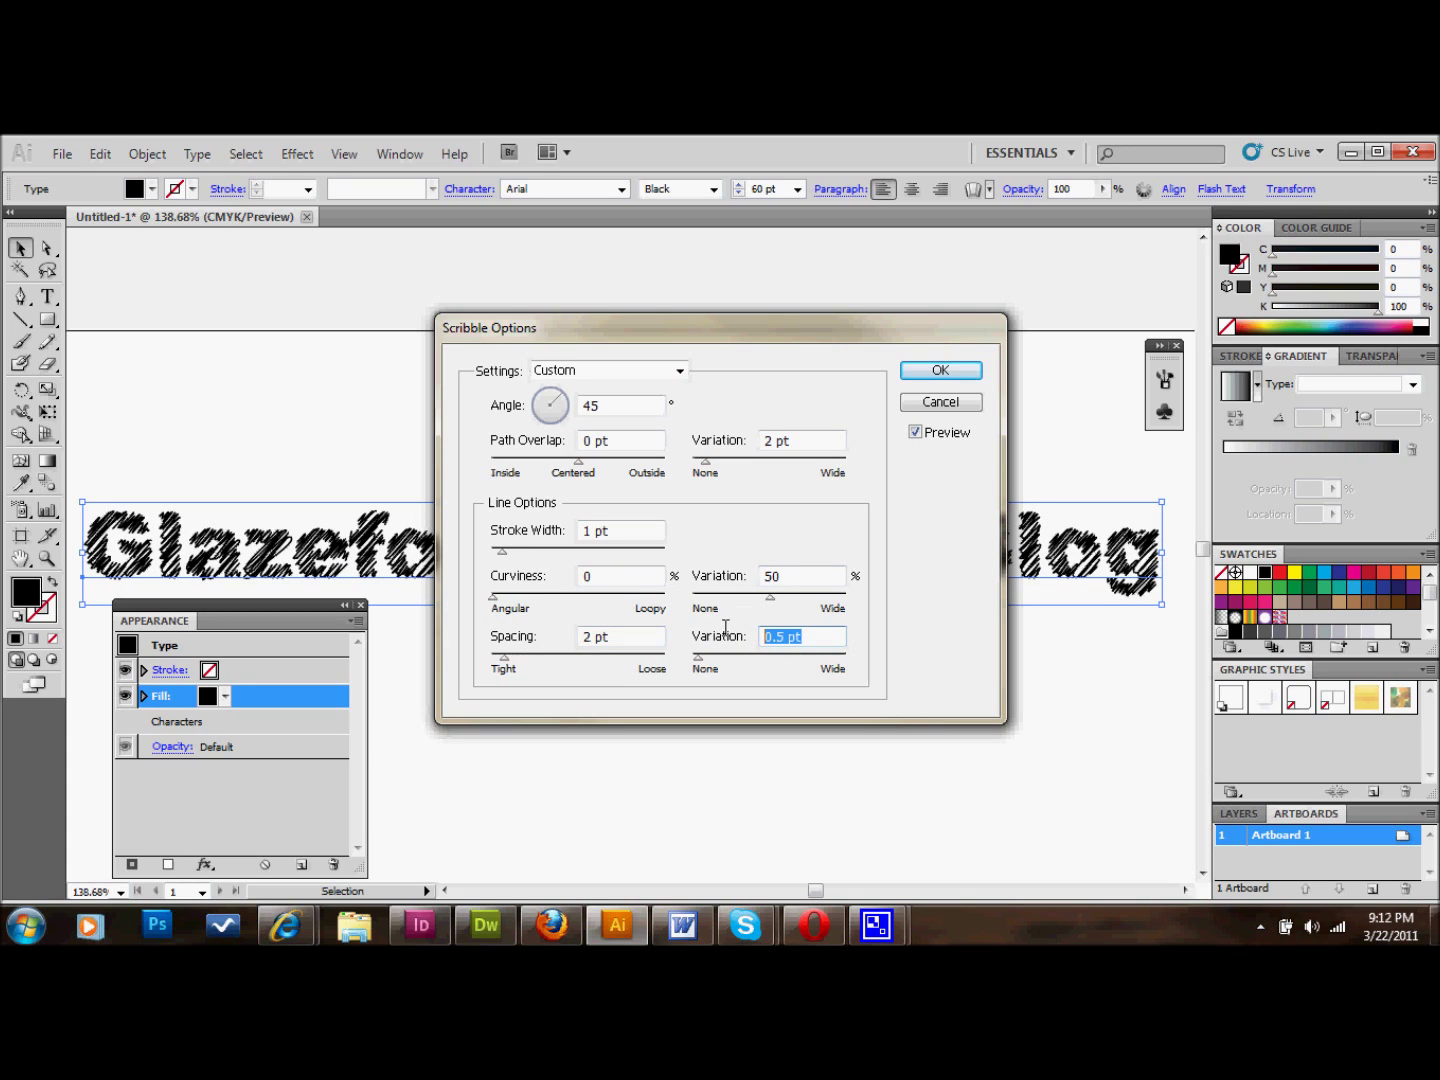
pyautogui.write('1')
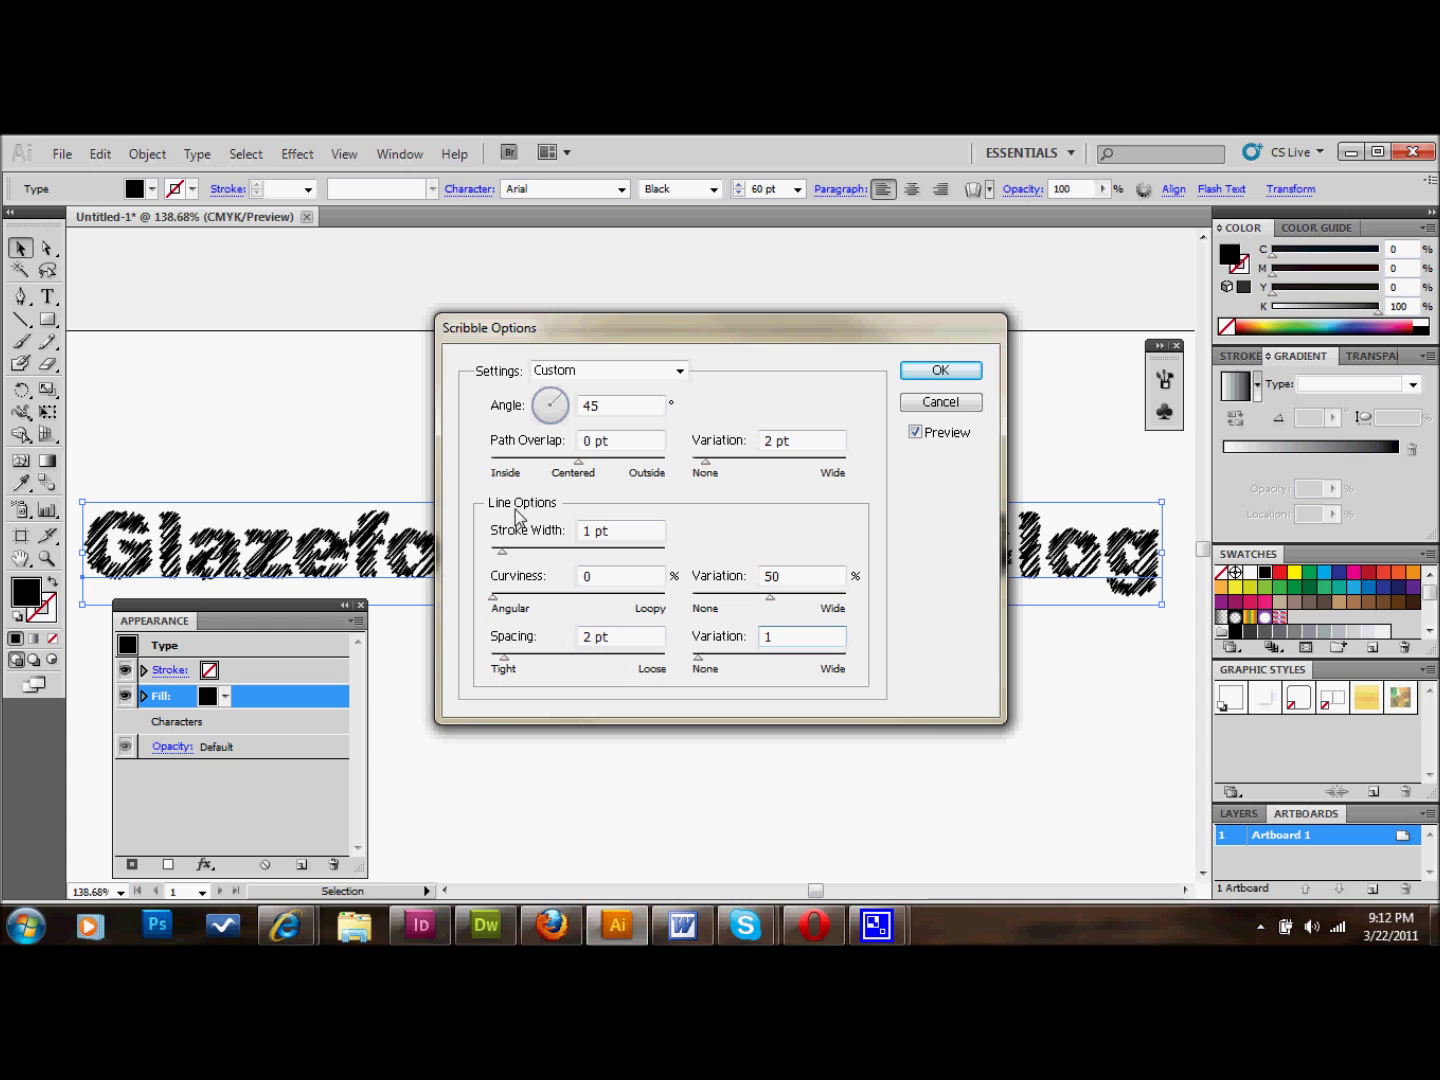
pyautogui.click(940, 372)
# Set the heading's stroke weight to 2 pt in the Appearance panel.
pyautogui.click(210, 675)
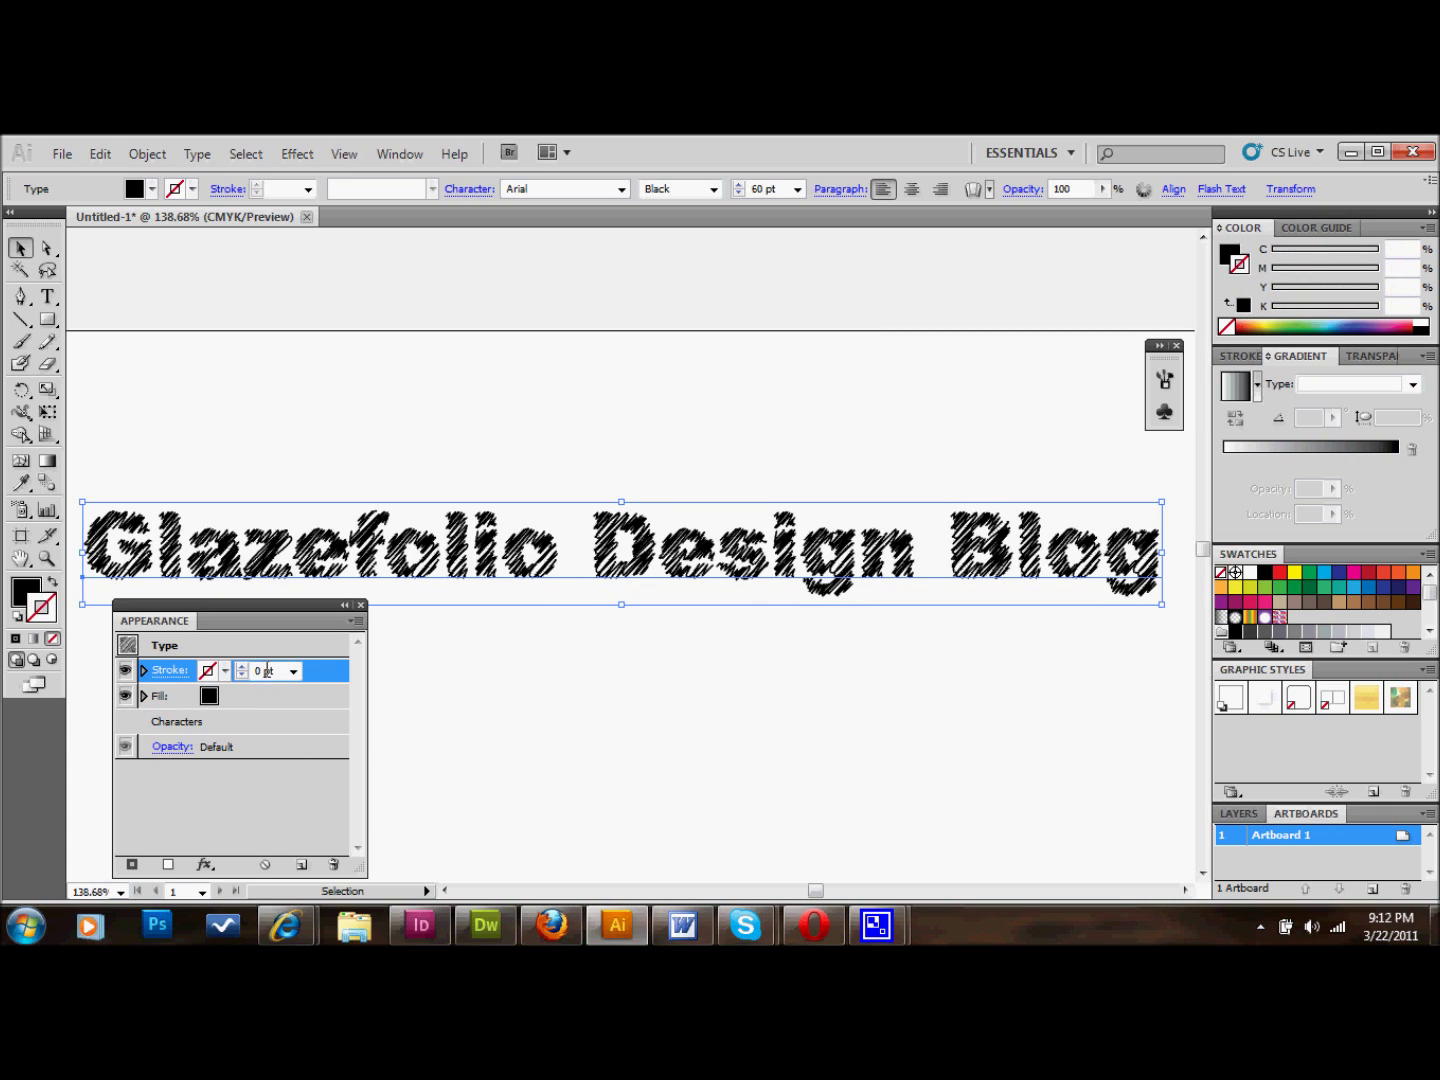
pyautogui.click(266, 671)
pyautogui.write('2')
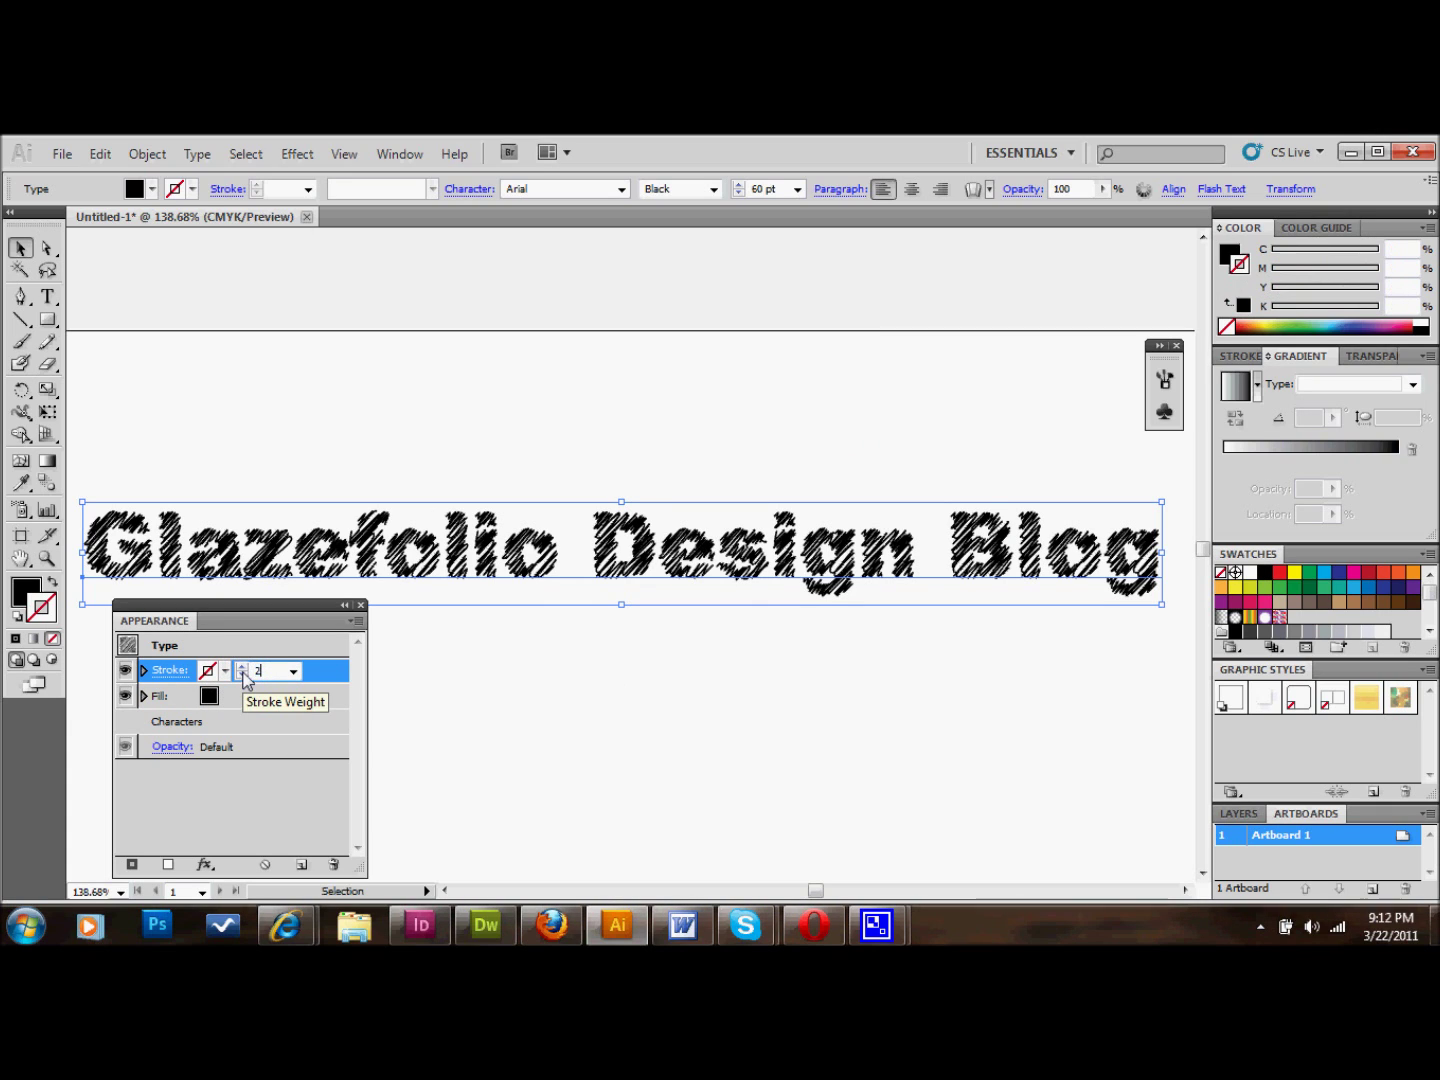
pyautogui.press('Return')
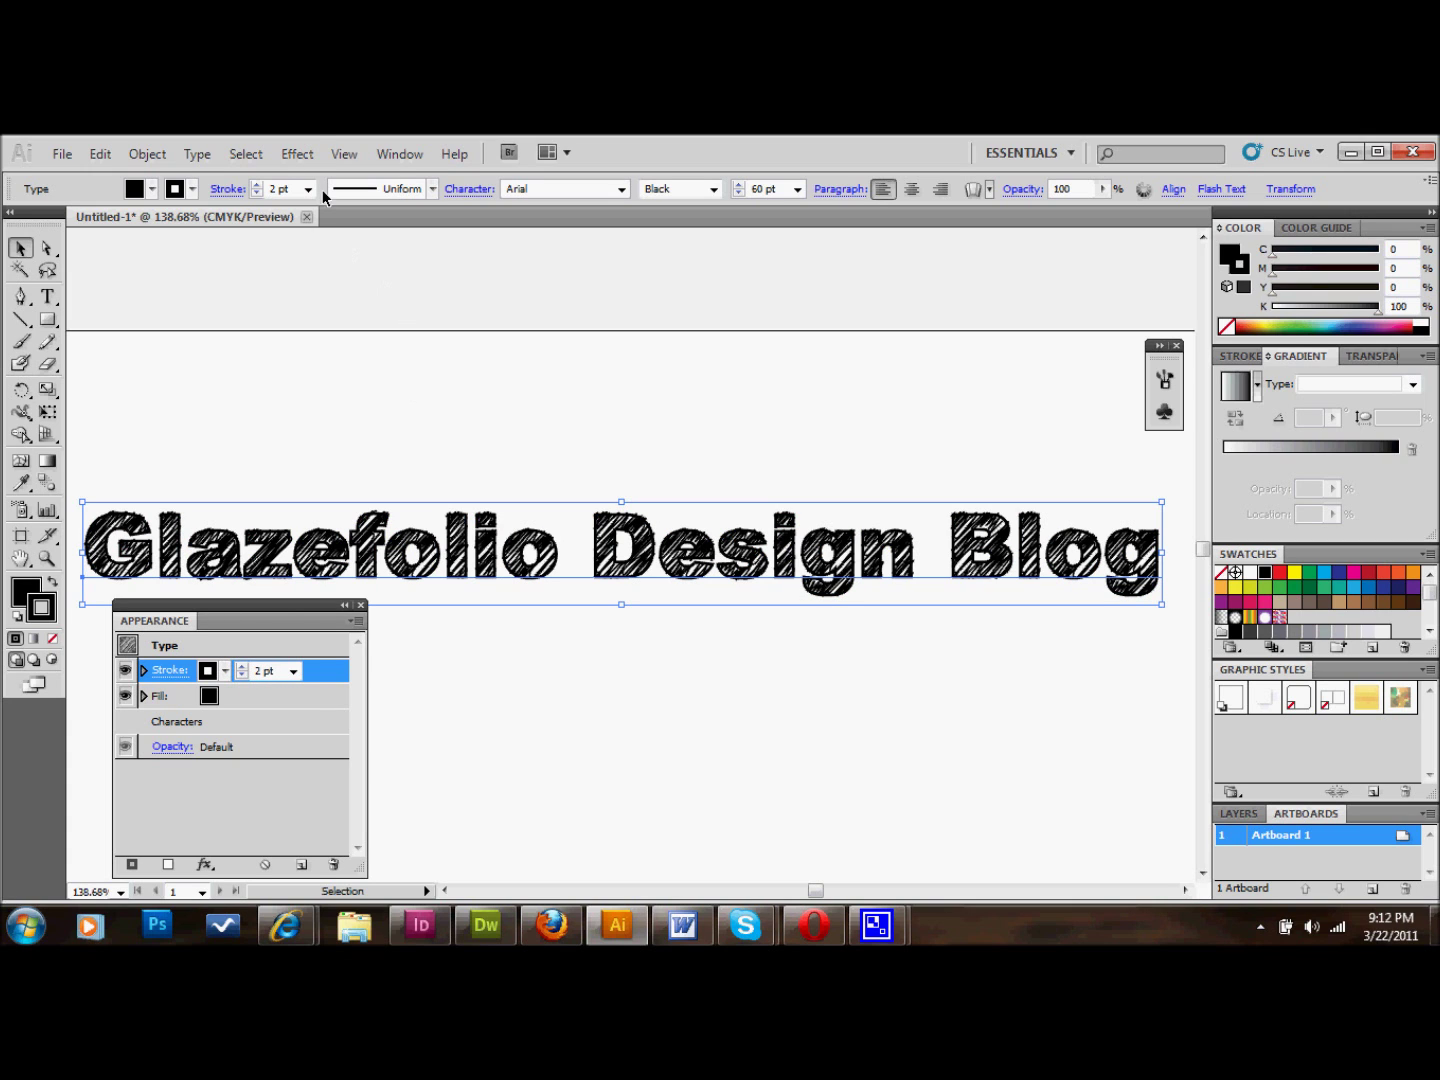
pyautogui.click(298, 154)
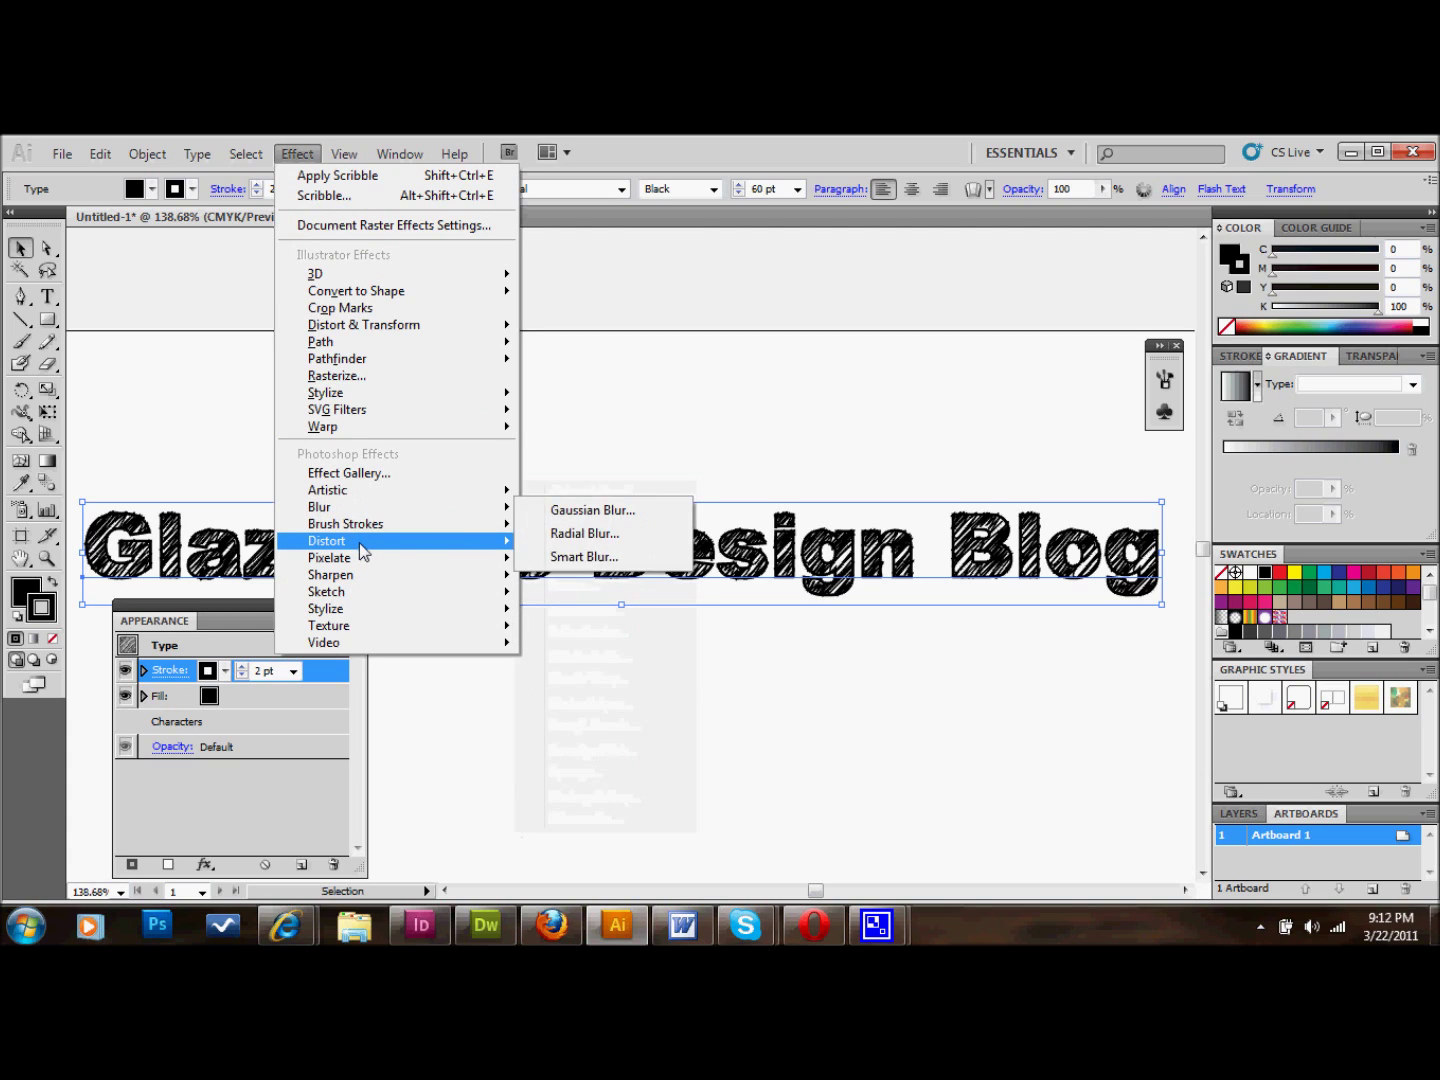
# Roughen the stroke with Size 0.5%, Detail 30/in and Smooth points.
pyautogui.moveTo(362, 551)
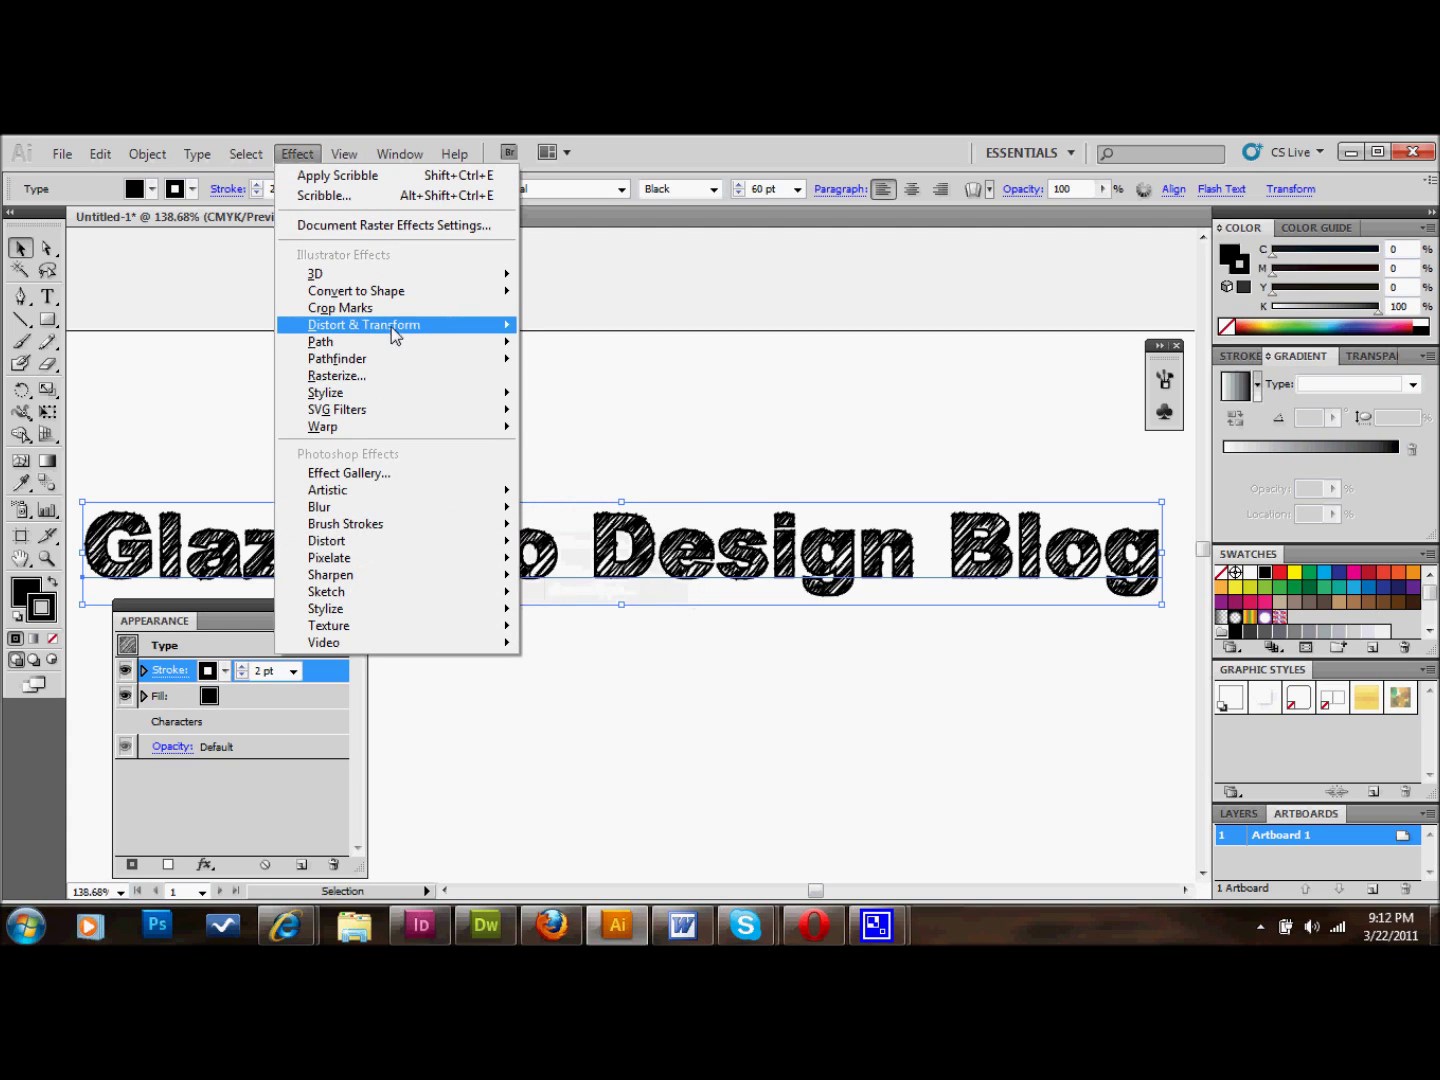
pyautogui.moveTo(428, 328)
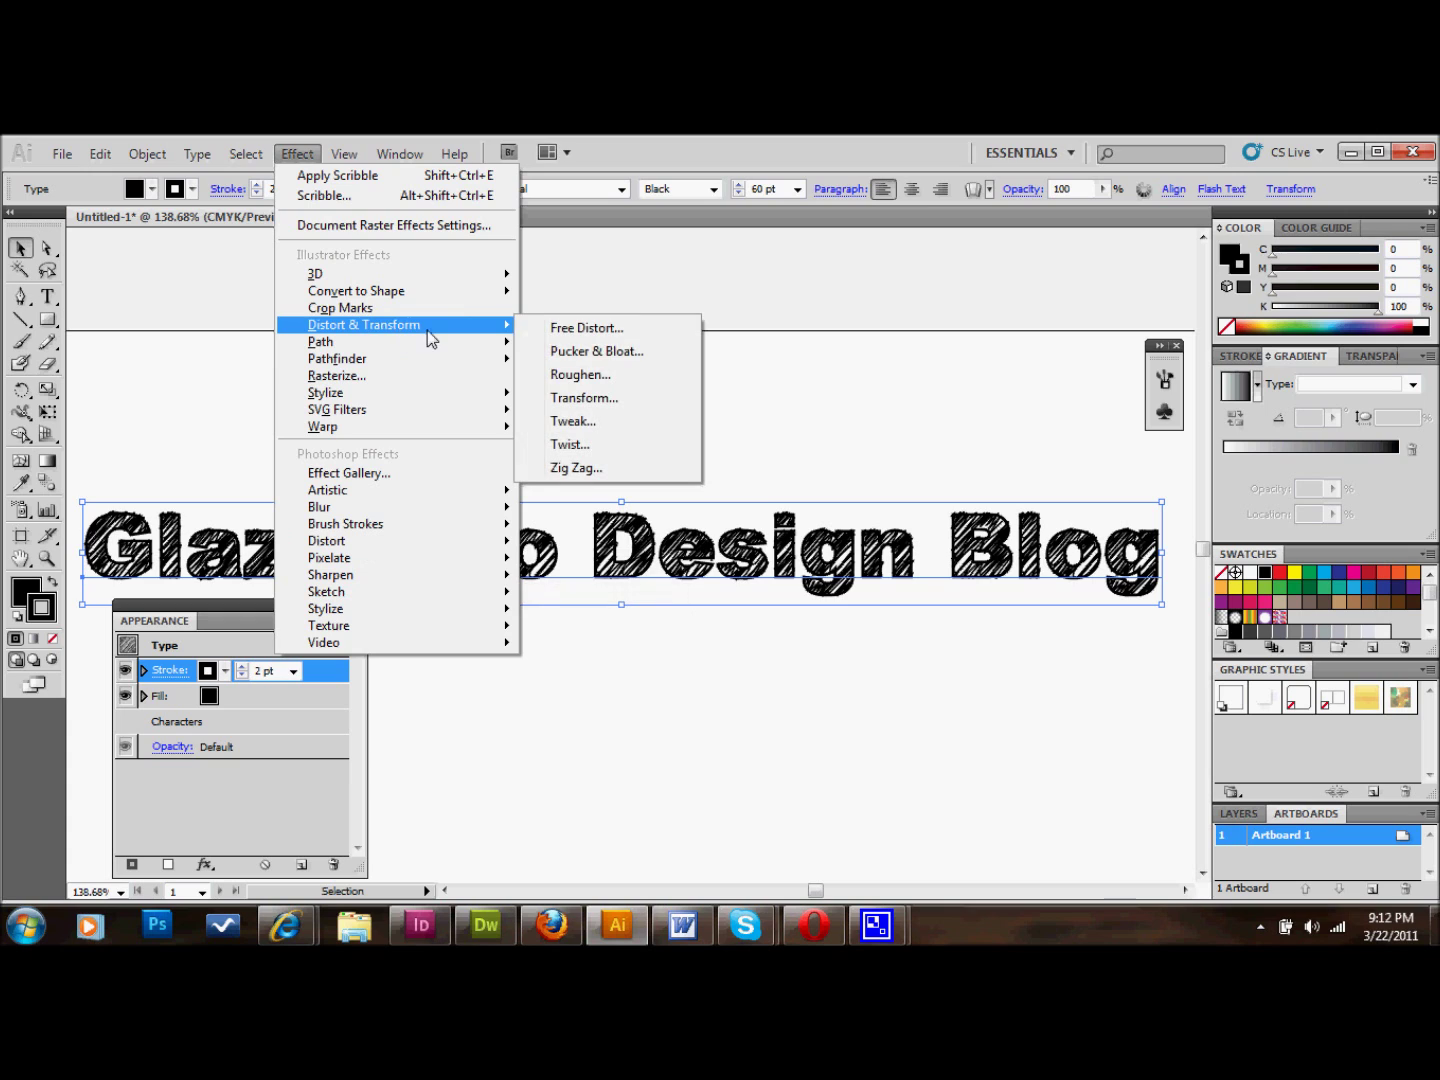
pyautogui.click(590, 375)
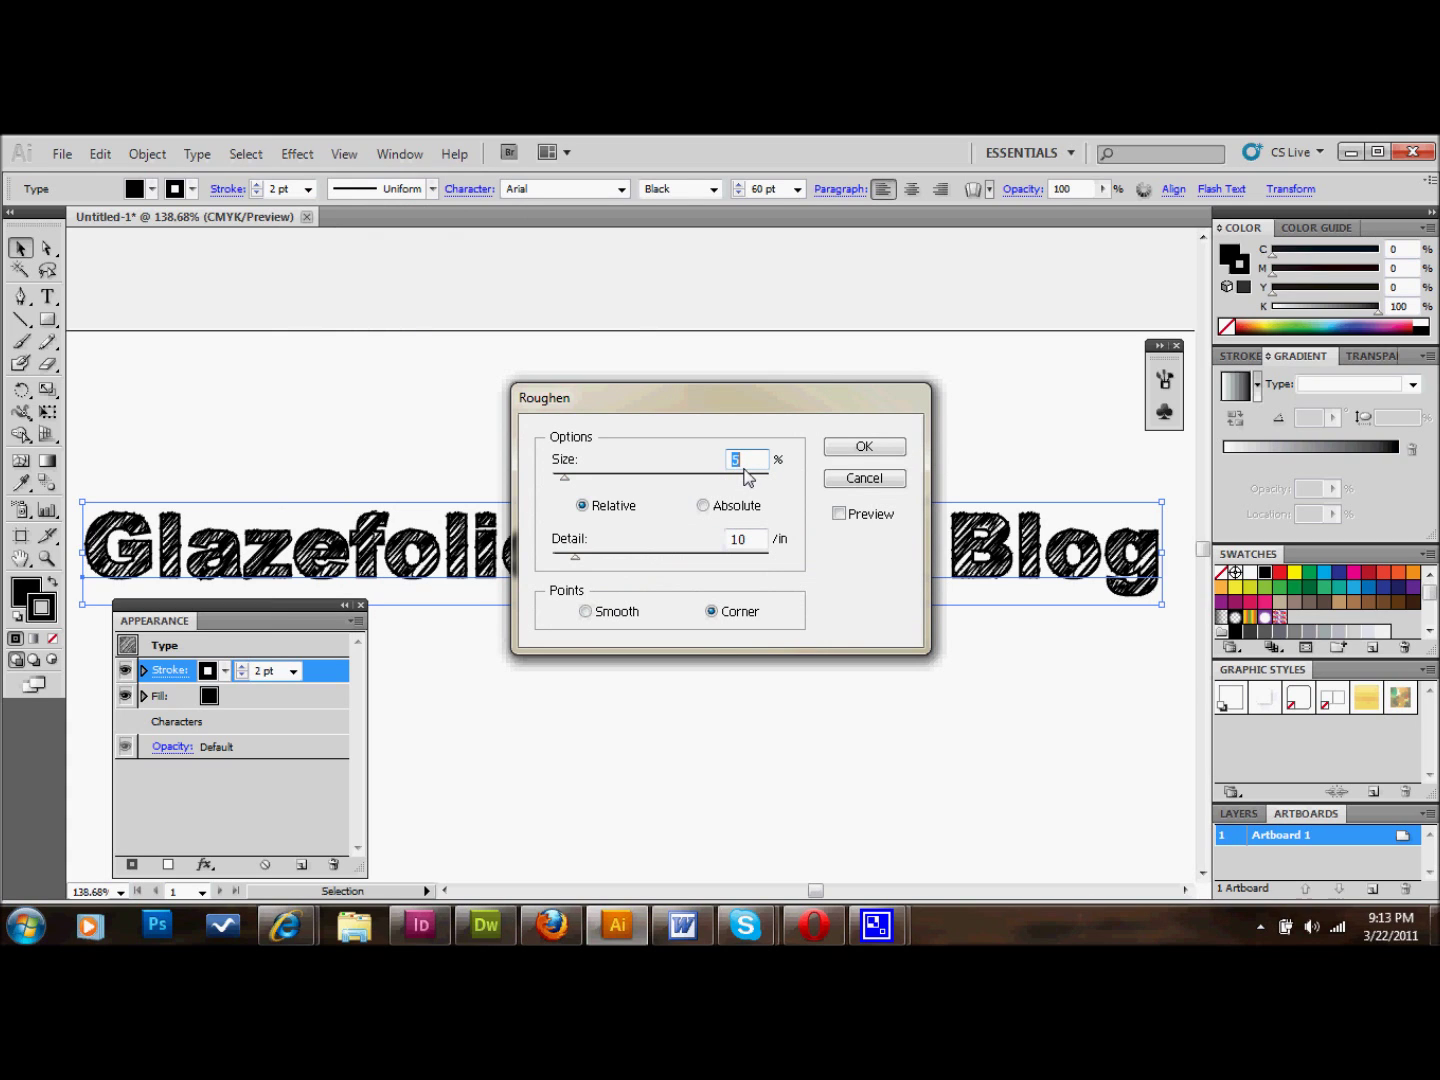
pyautogui.write('5')
pyautogui.press('Tab')
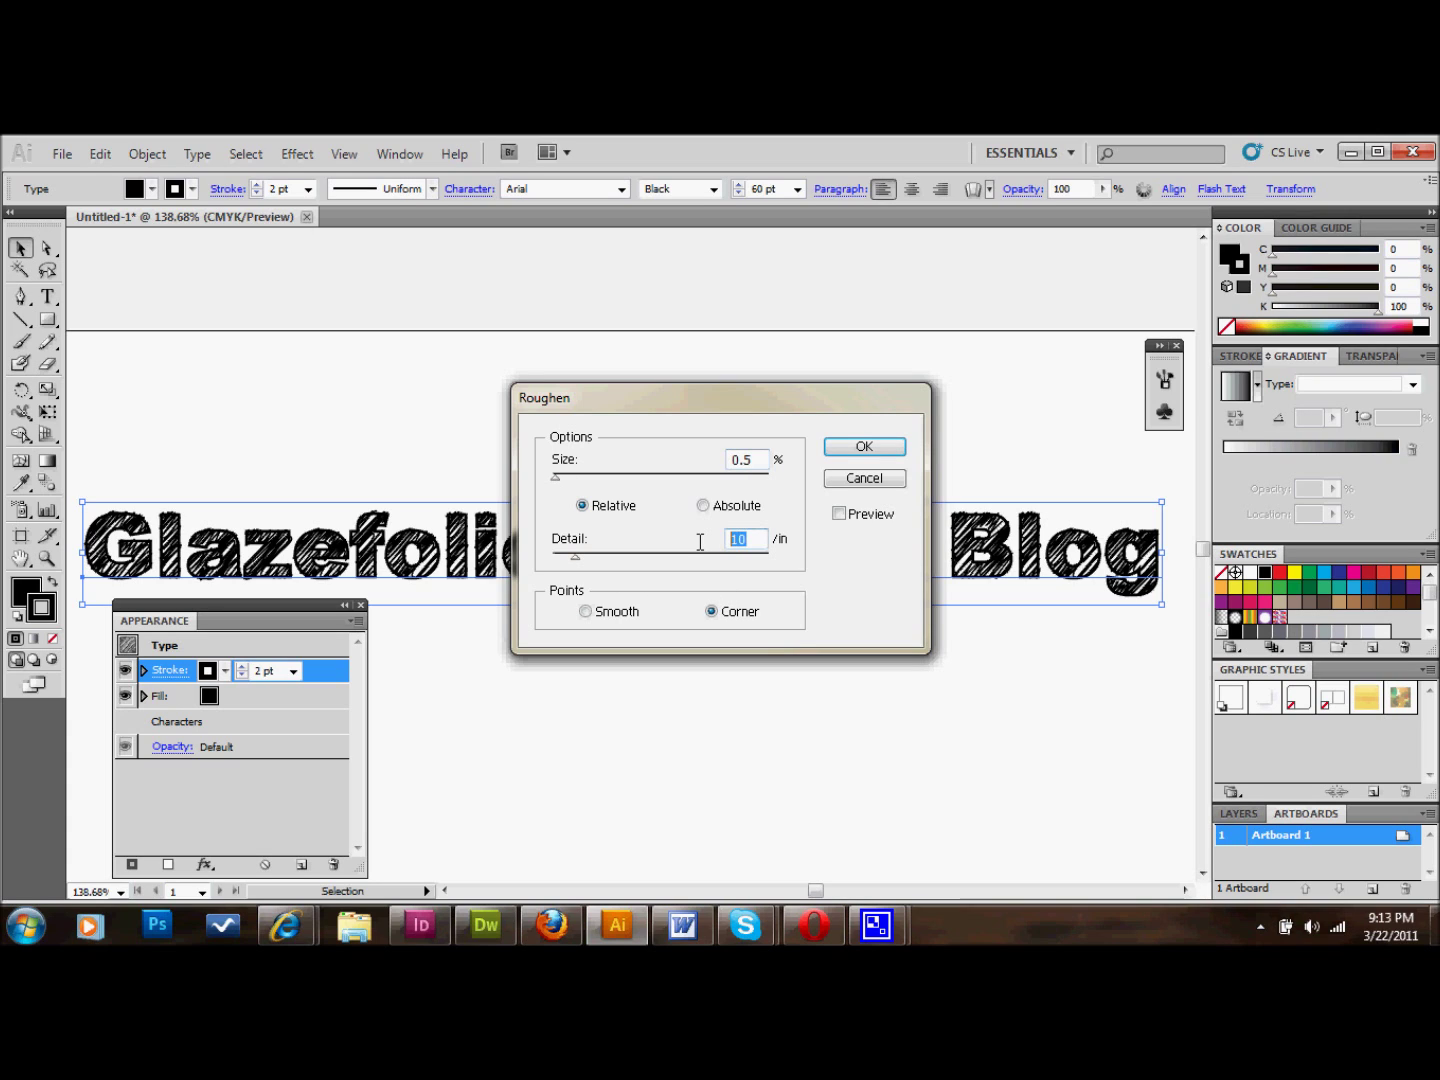
pyautogui.write('30')
pyautogui.click(586, 612)
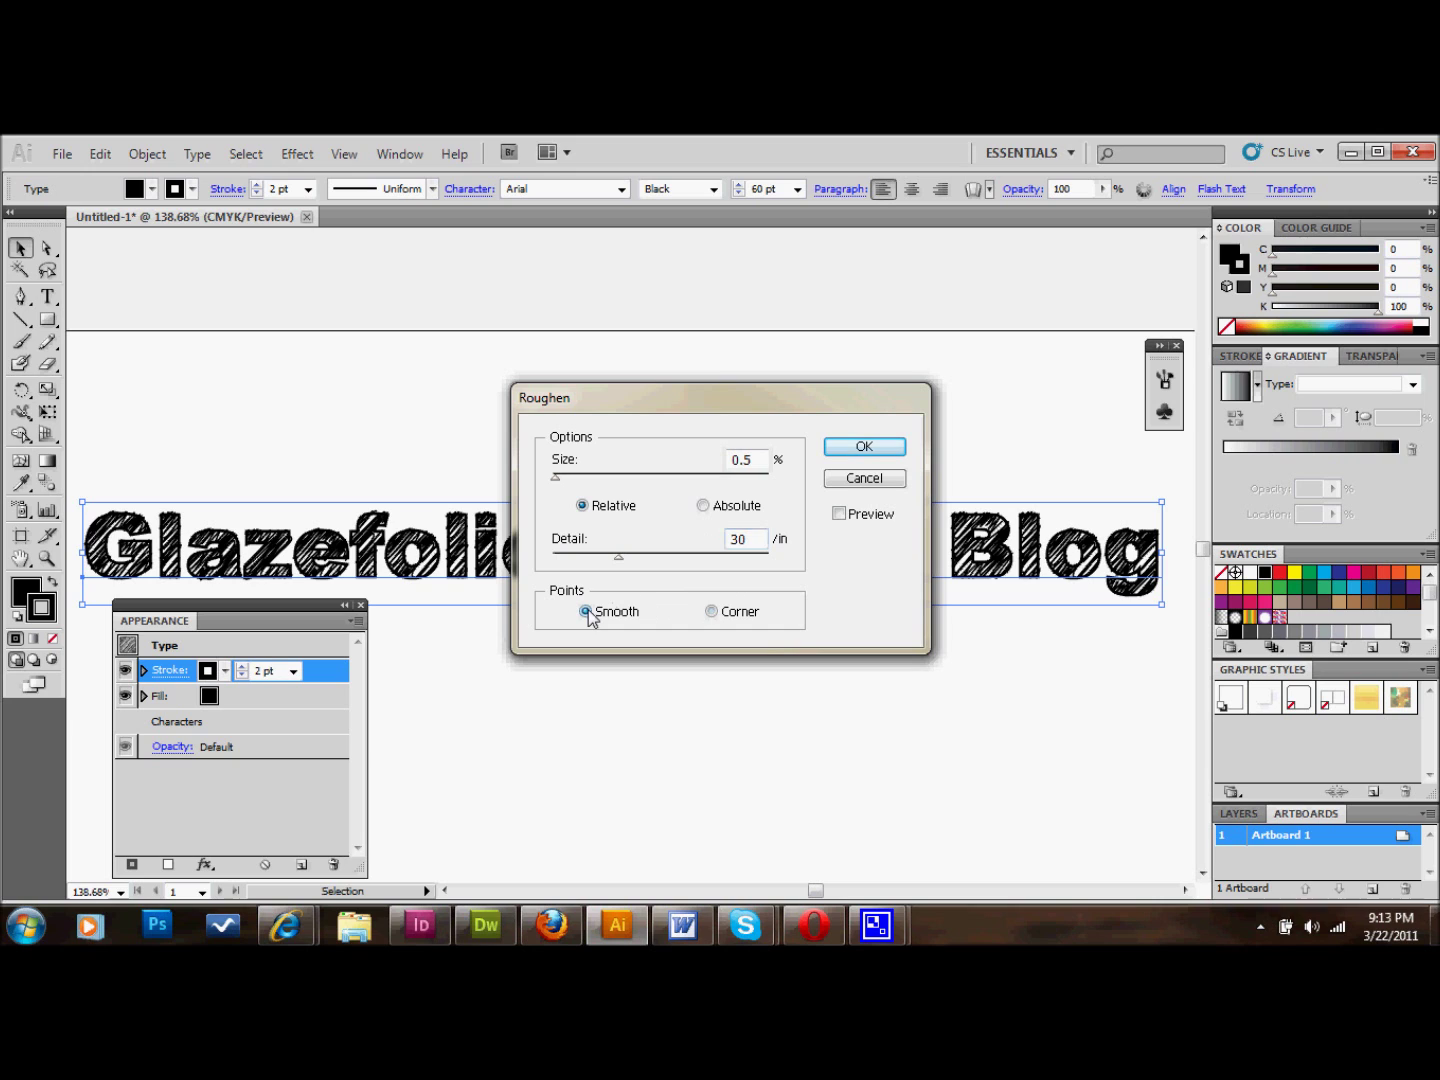
pyautogui.click(865, 449)
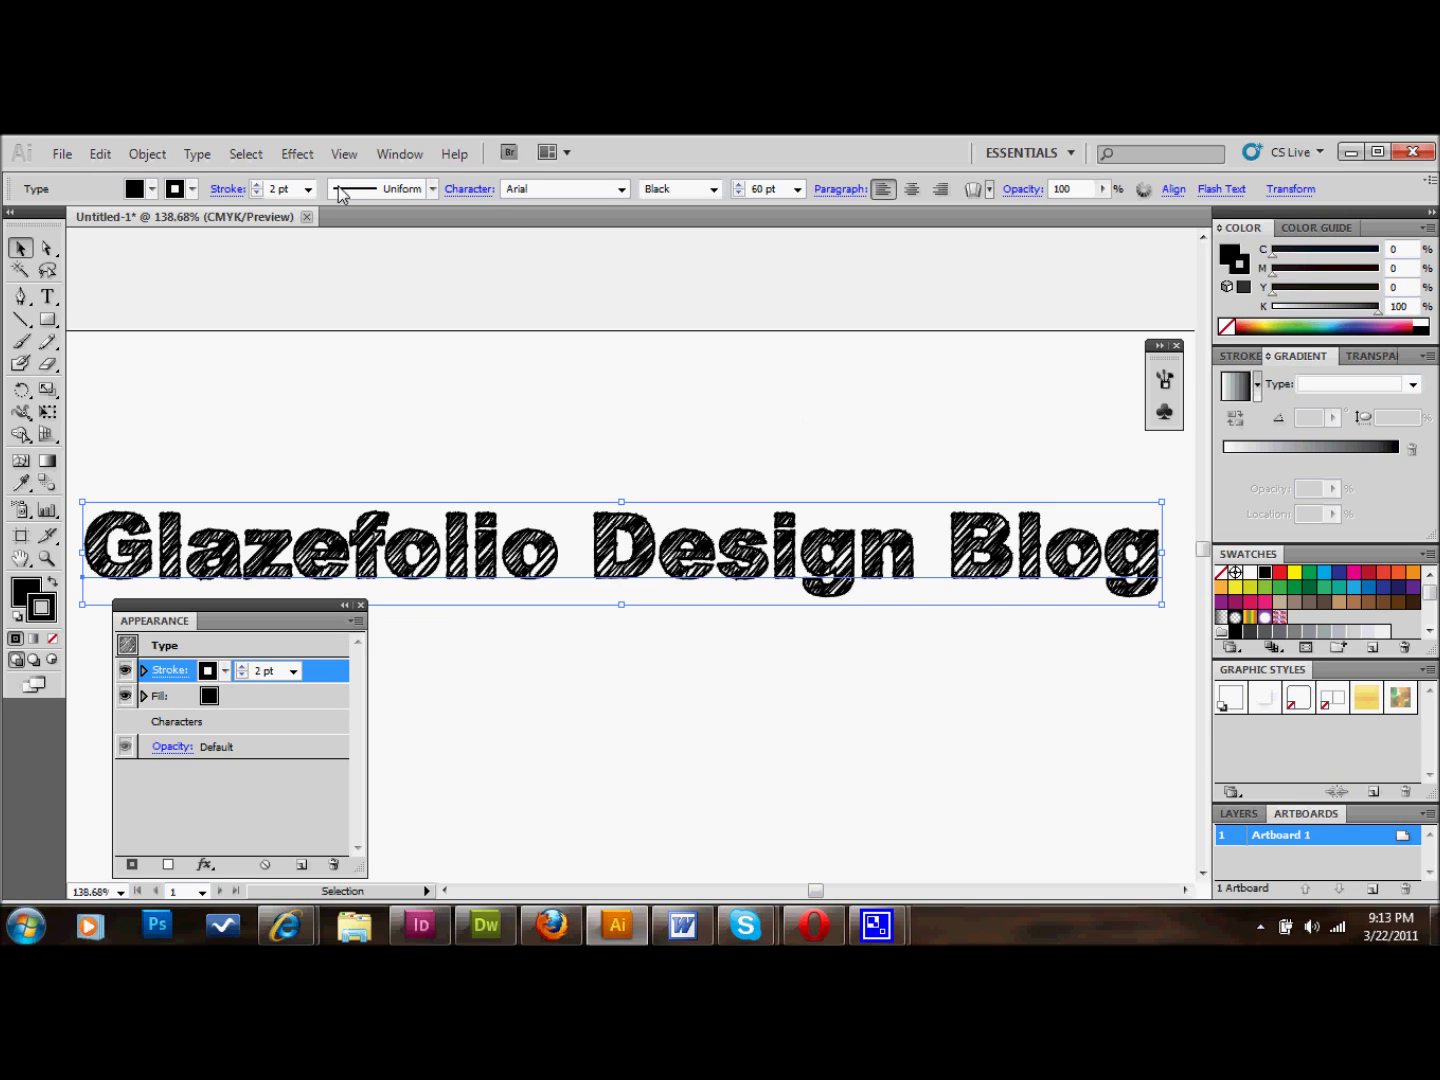
# Save the selected heading's scribbled look as a new graphic style.
pyautogui.click(380, 156)
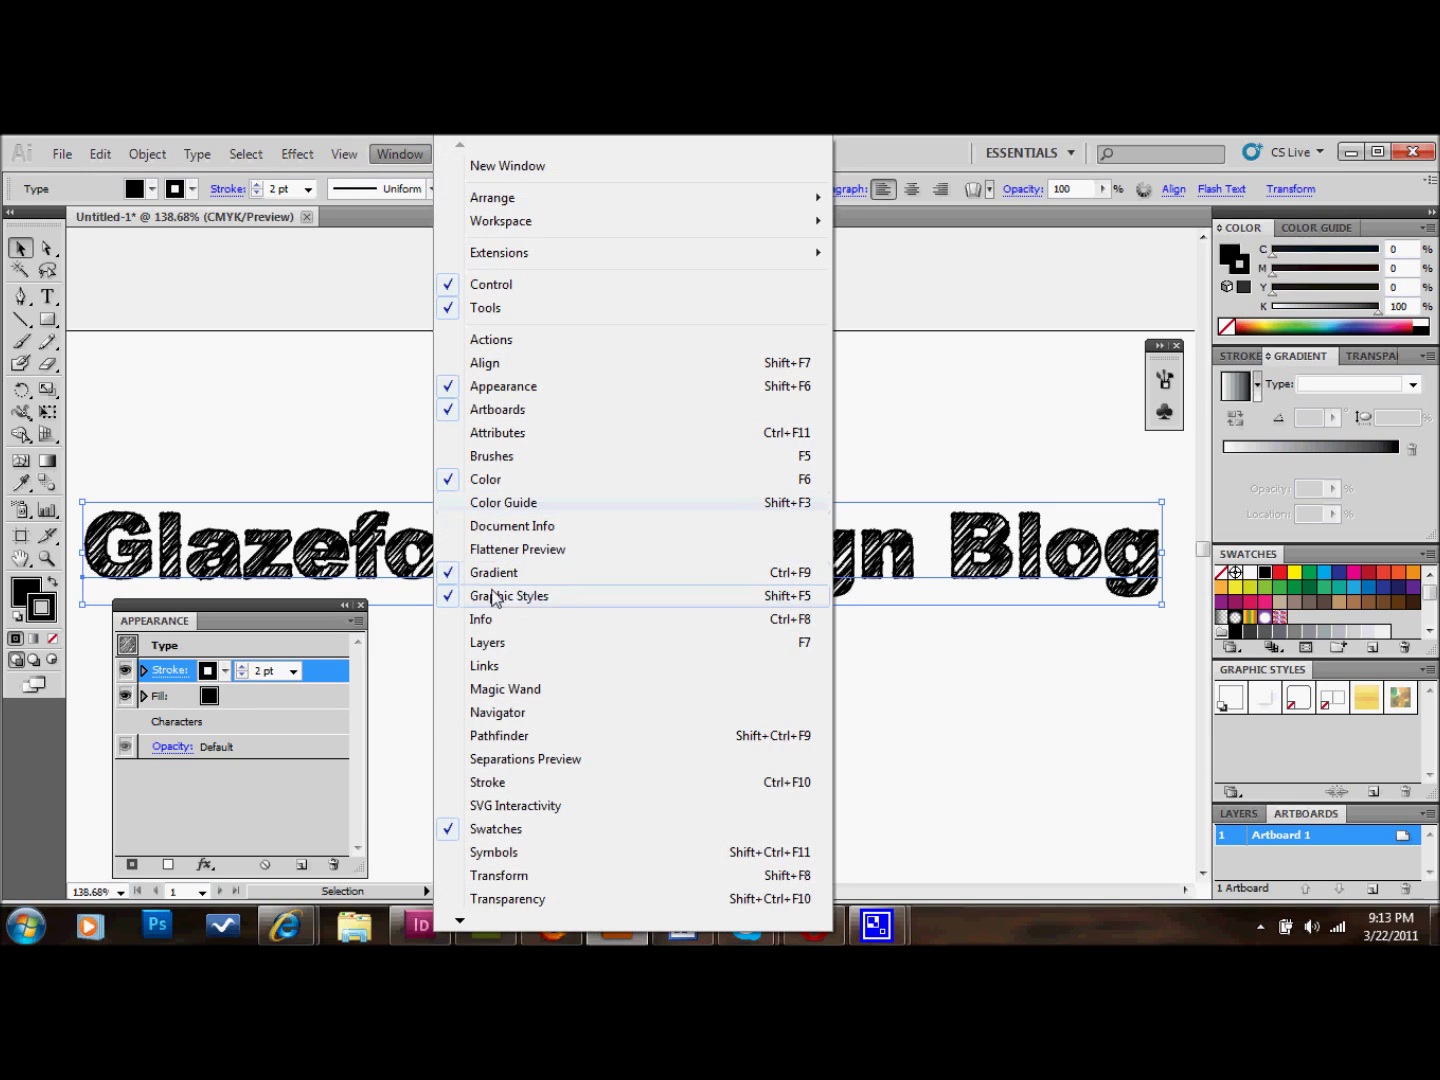
pyautogui.click(1061, 714)
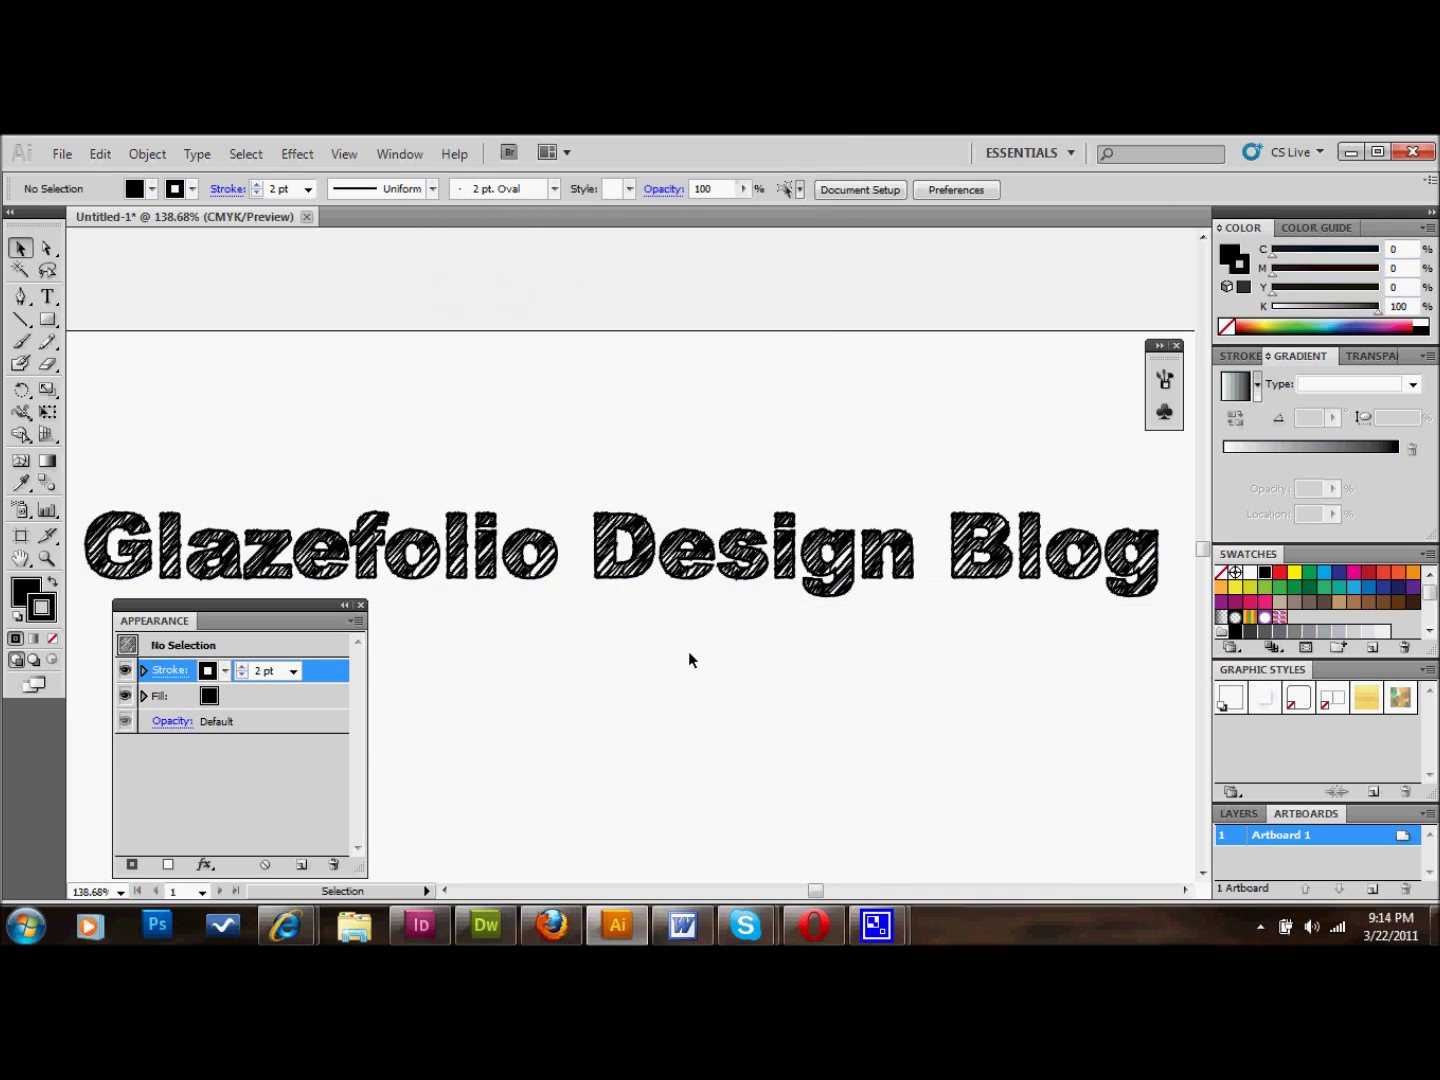
pyautogui.click(538, 575)
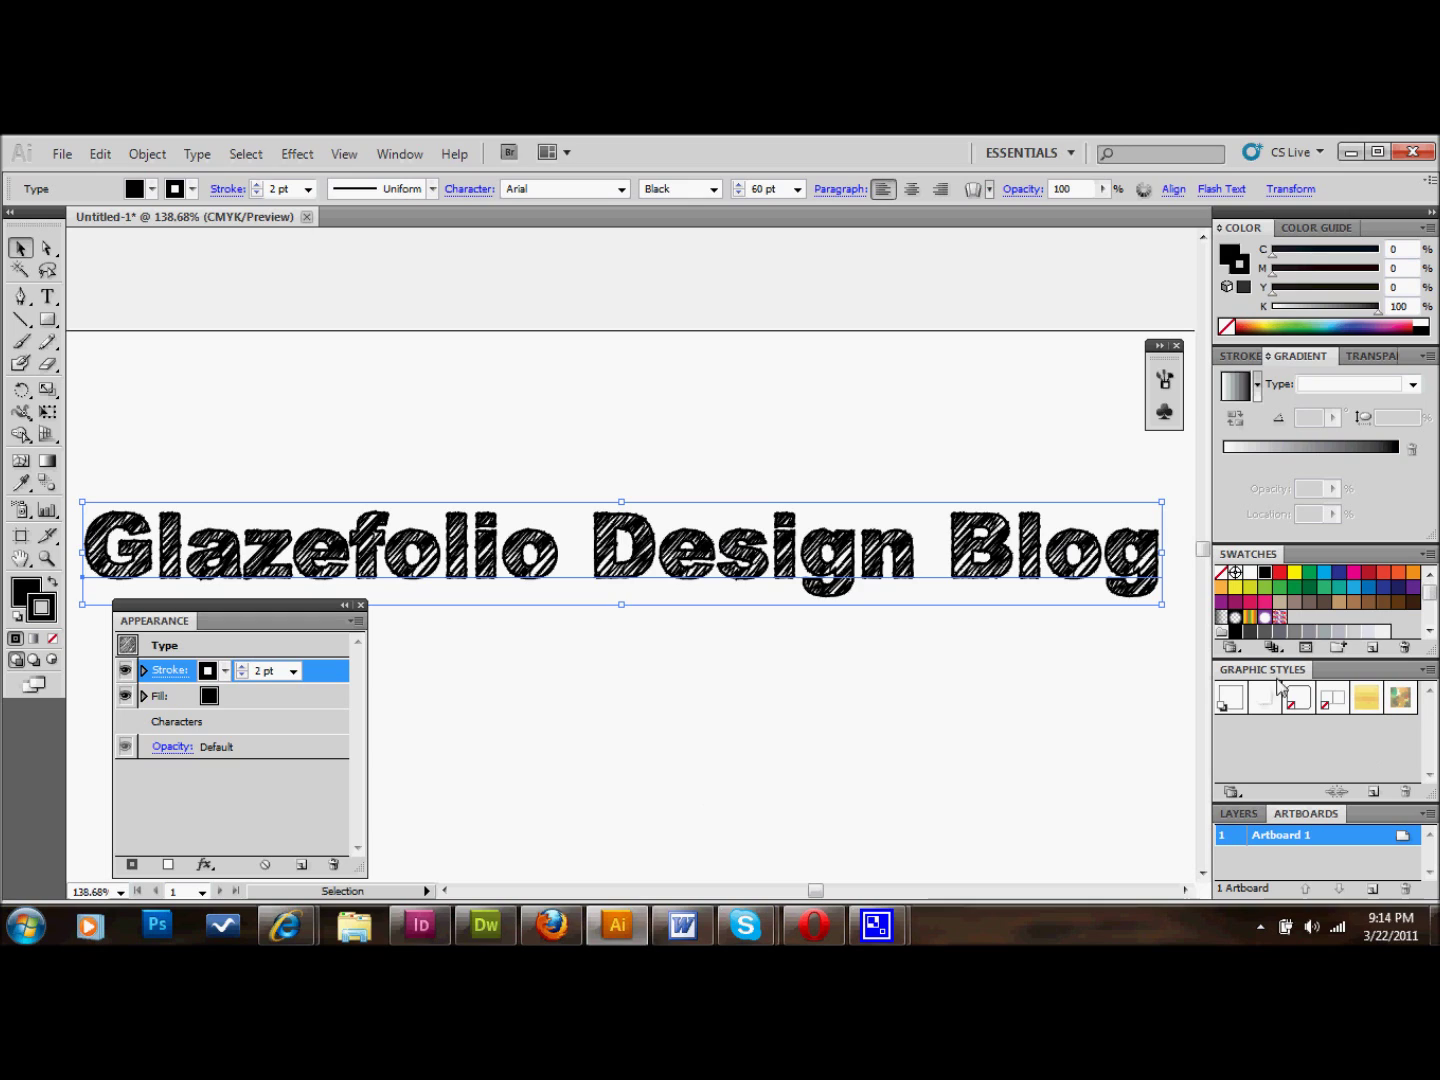
pyautogui.click(1374, 793)
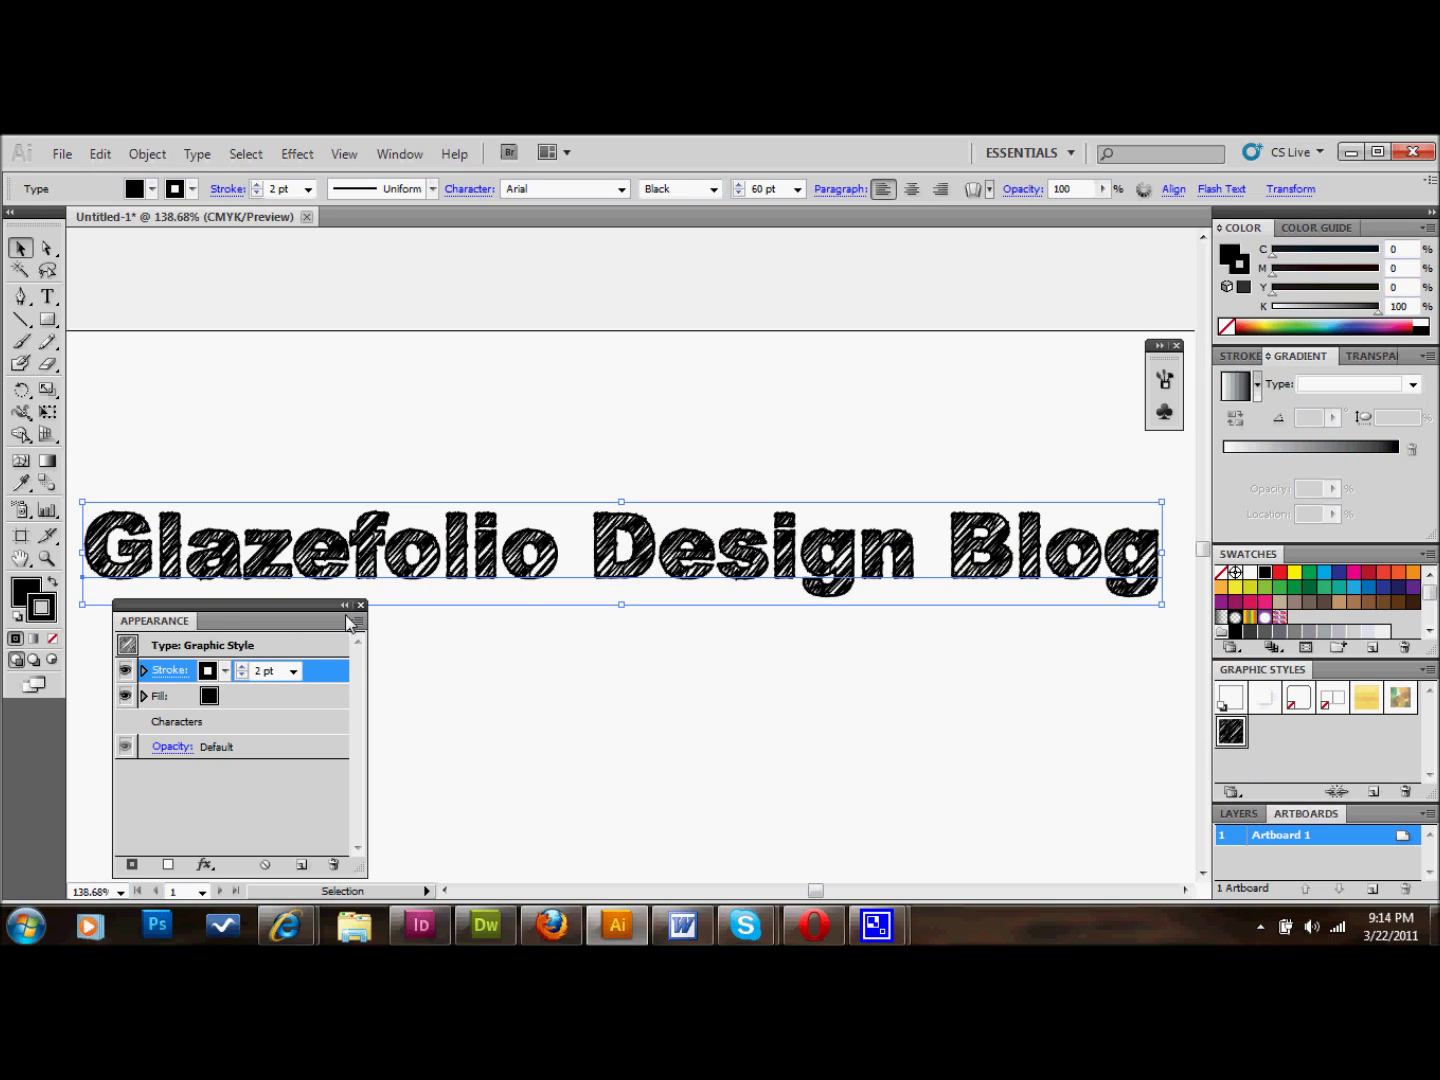
# Dock the Appearance panel beside the Graphic Styles panel.
pyautogui.moveTo(284, 602); pyautogui.dragTo(1380, 670)
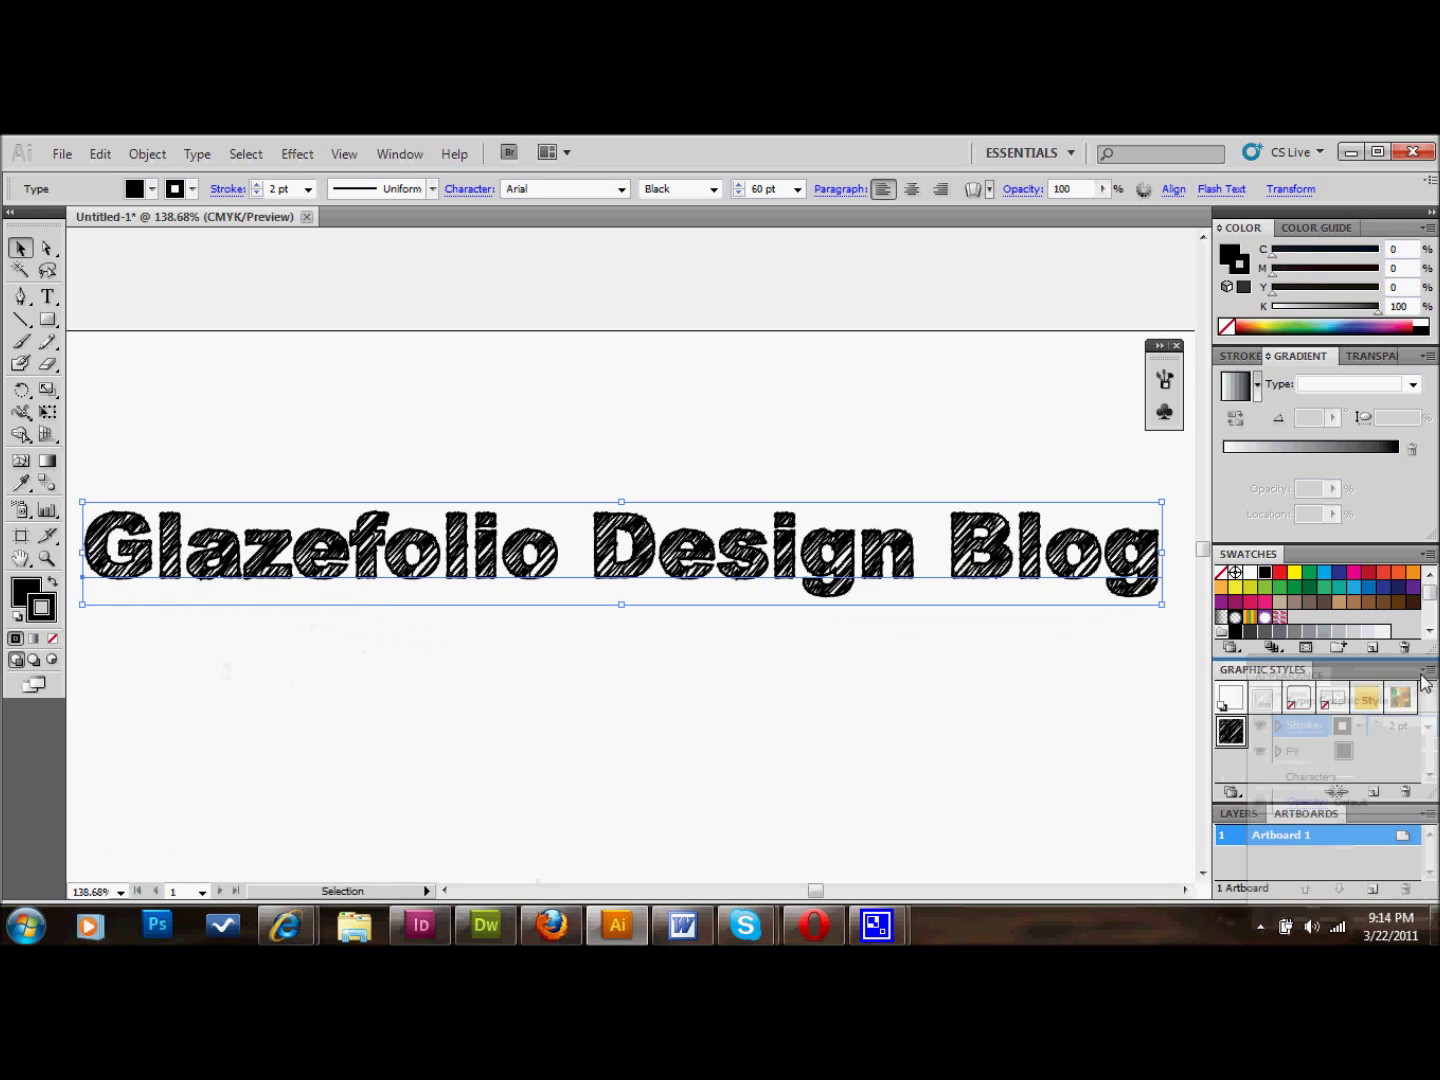
pyautogui.moveTo(1227, 693)
pyautogui.mouseDown()
pyautogui.moveTo(1250, 675)
pyautogui.moveTo(1266, 731)
pyautogui.mouseUp()
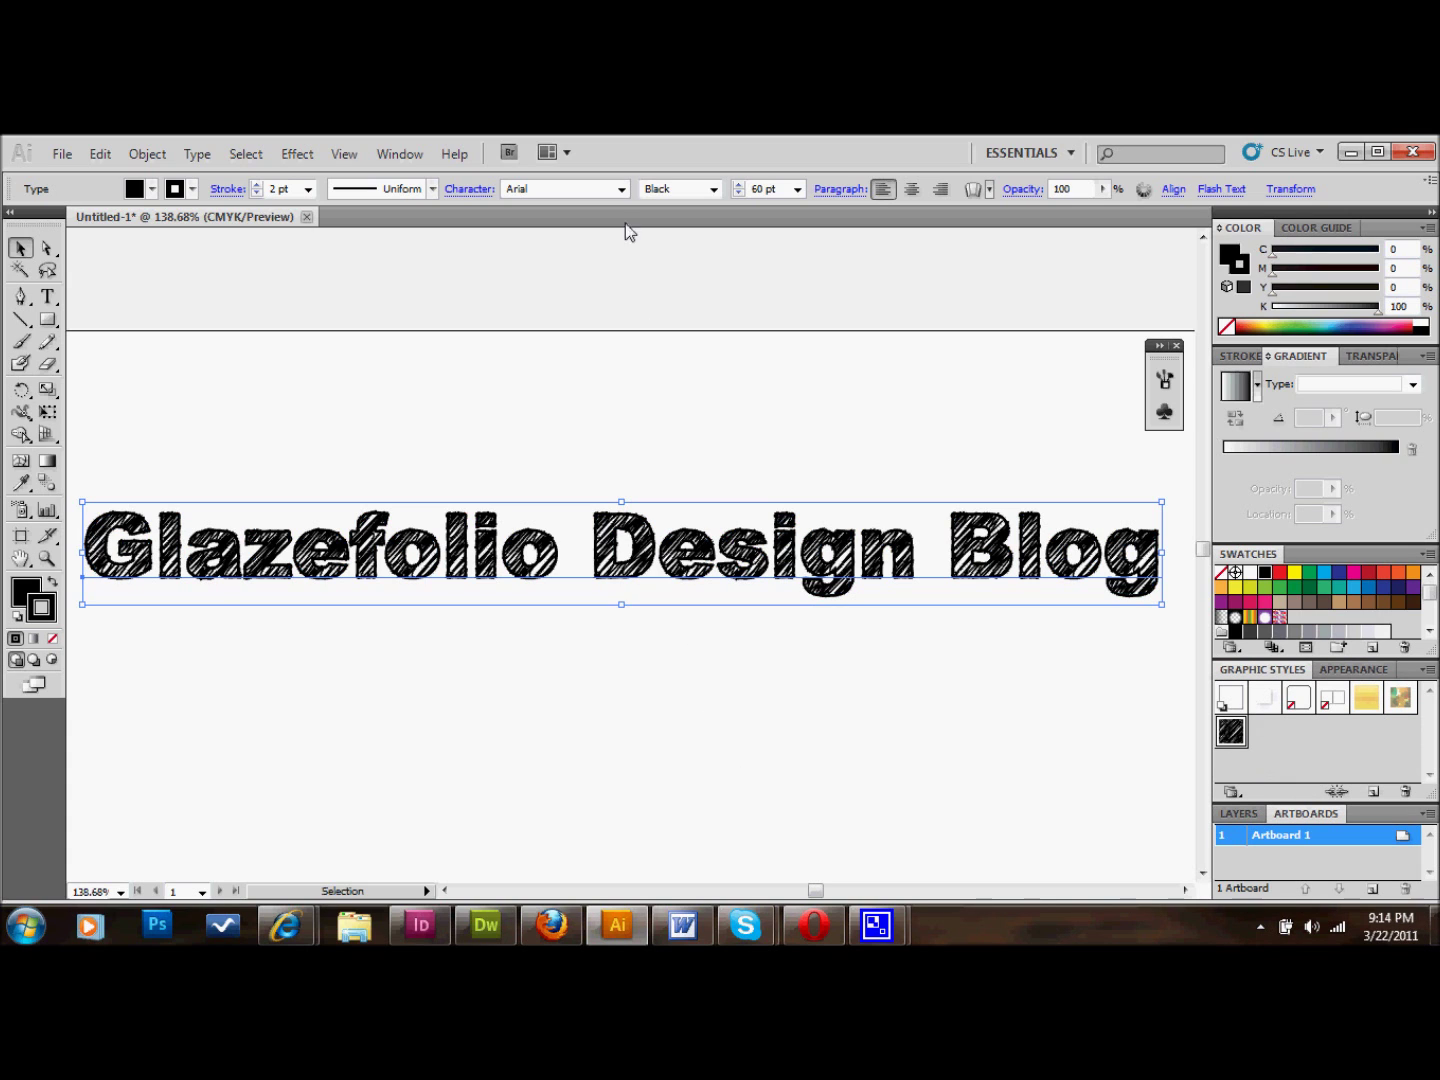
pyautogui.click(621, 189)
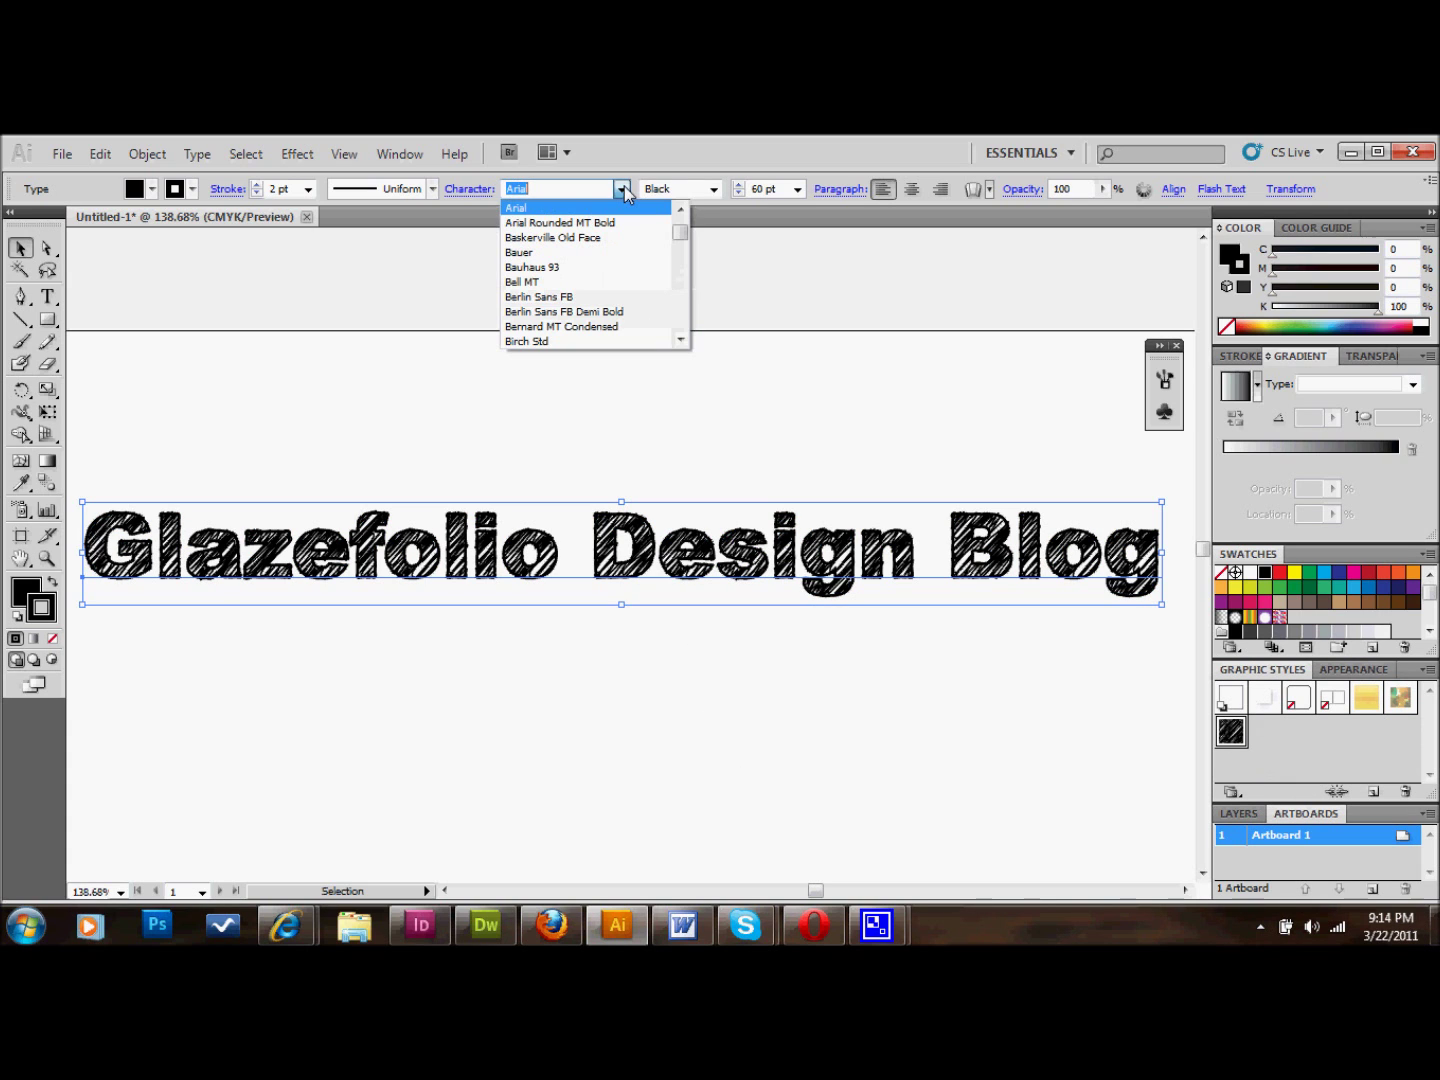
# Change the heading font to Baskerville Old Face Regular.
pyautogui.click(584, 237)
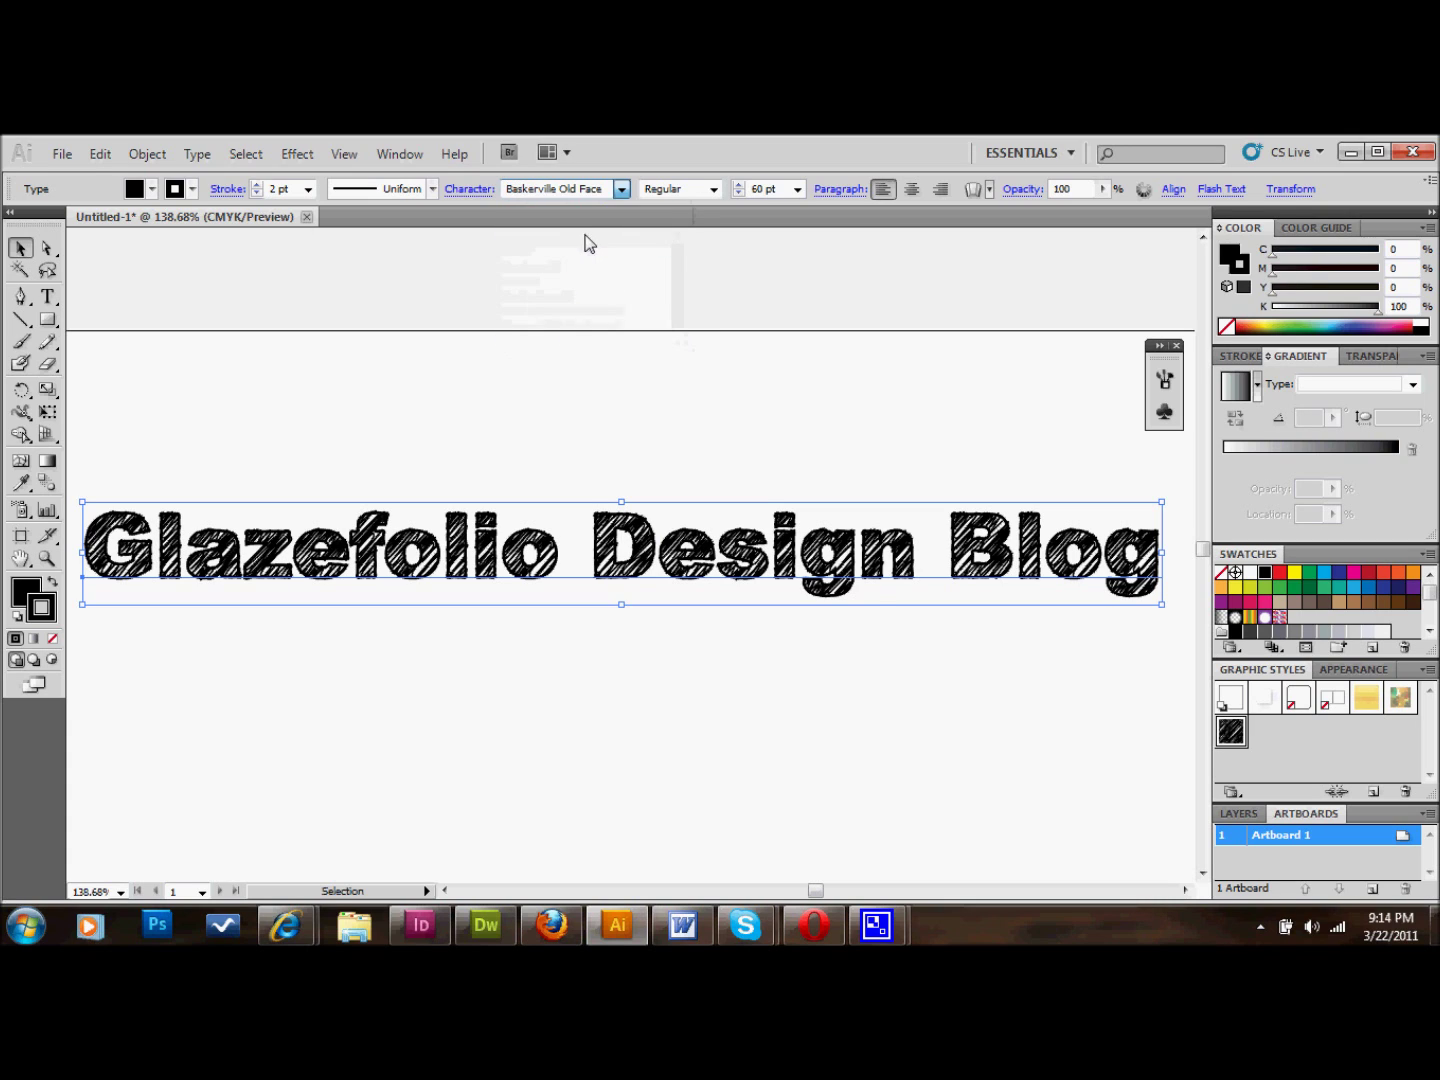
pyautogui.click(714, 194)
pyautogui.click(665, 206)
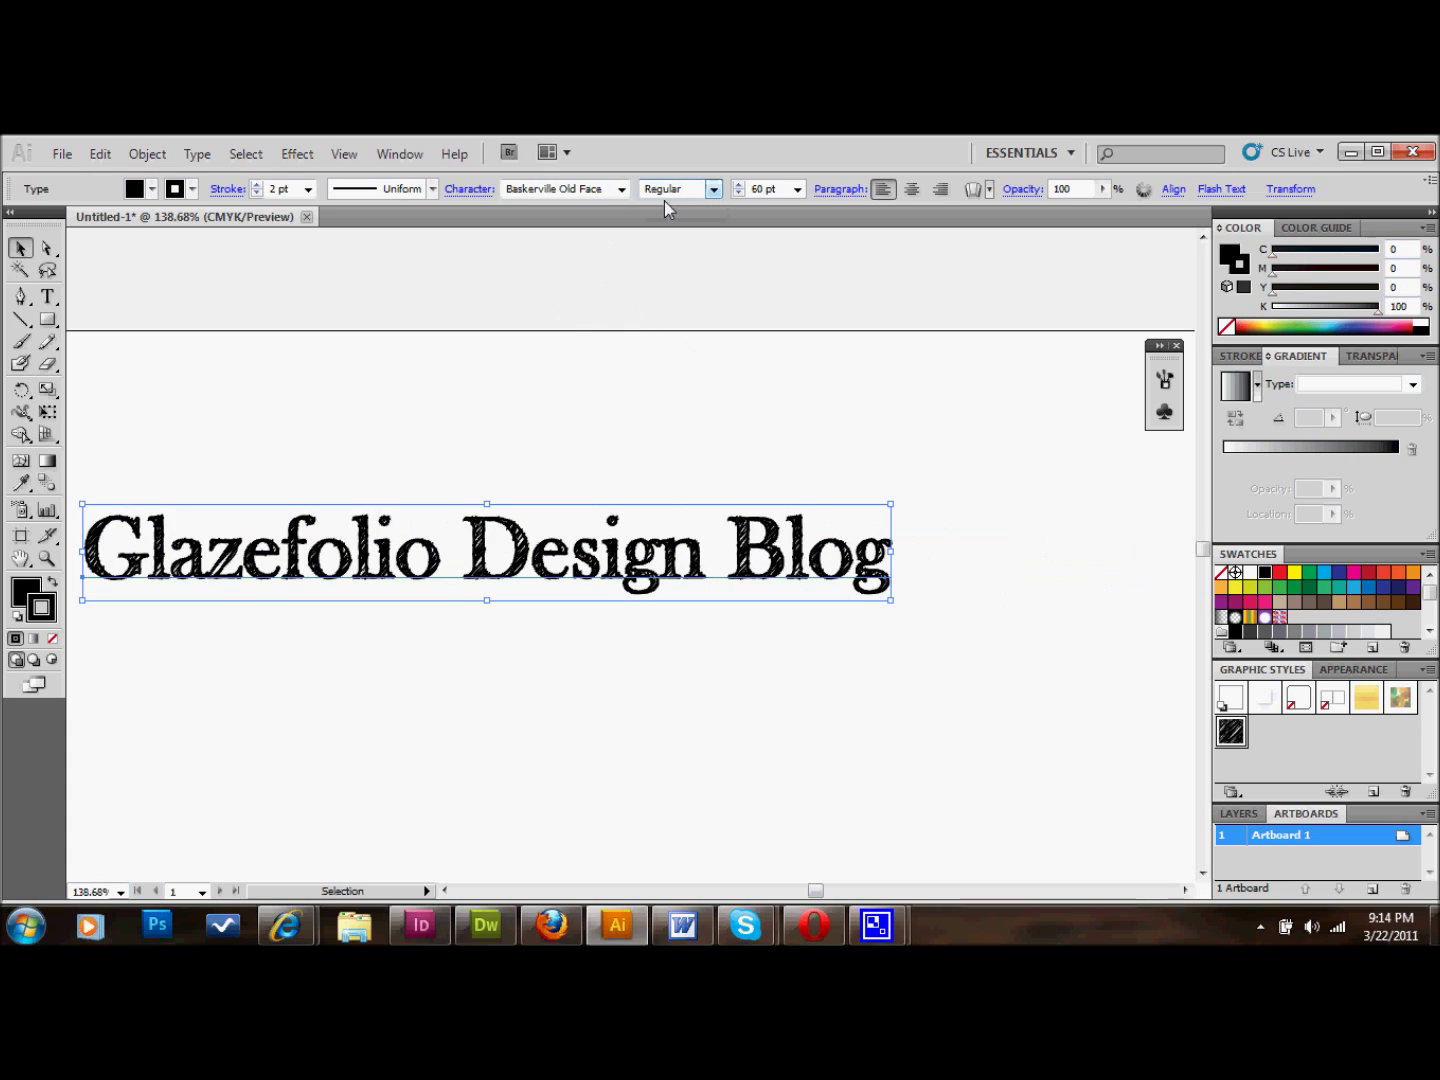
# Switch the font to Franklin Gothic Book Italic, then delete the styled heading.
pyautogui.click(606, 190)
pyautogui.write('Franklin Gothic Book')
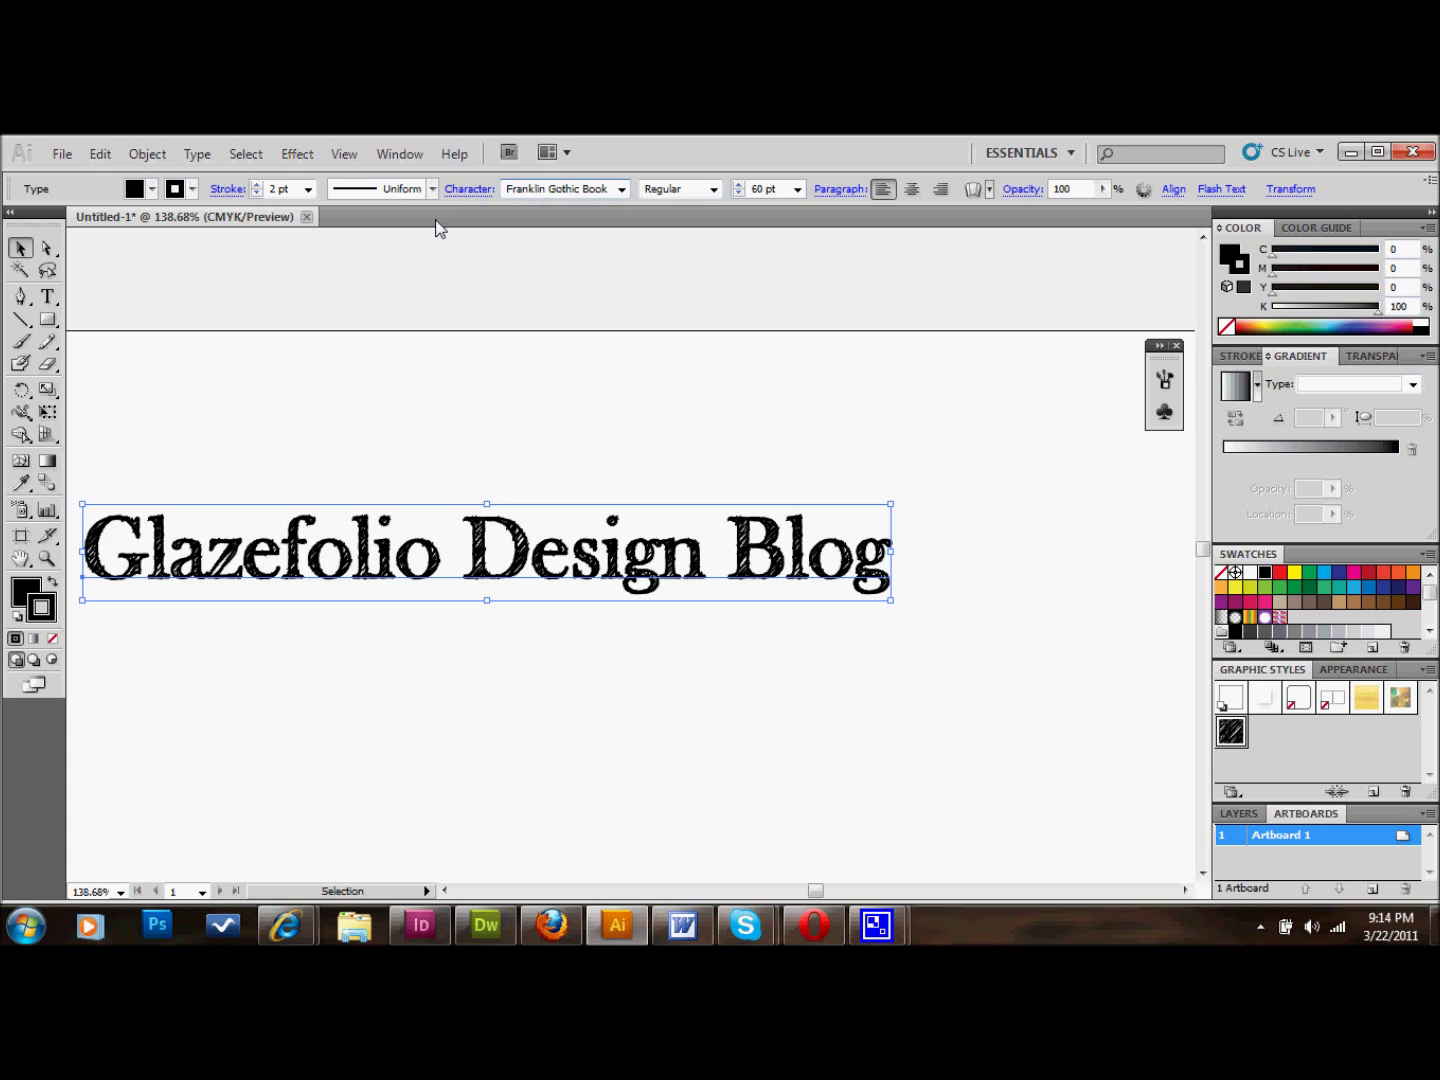
pyautogui.press('Return')
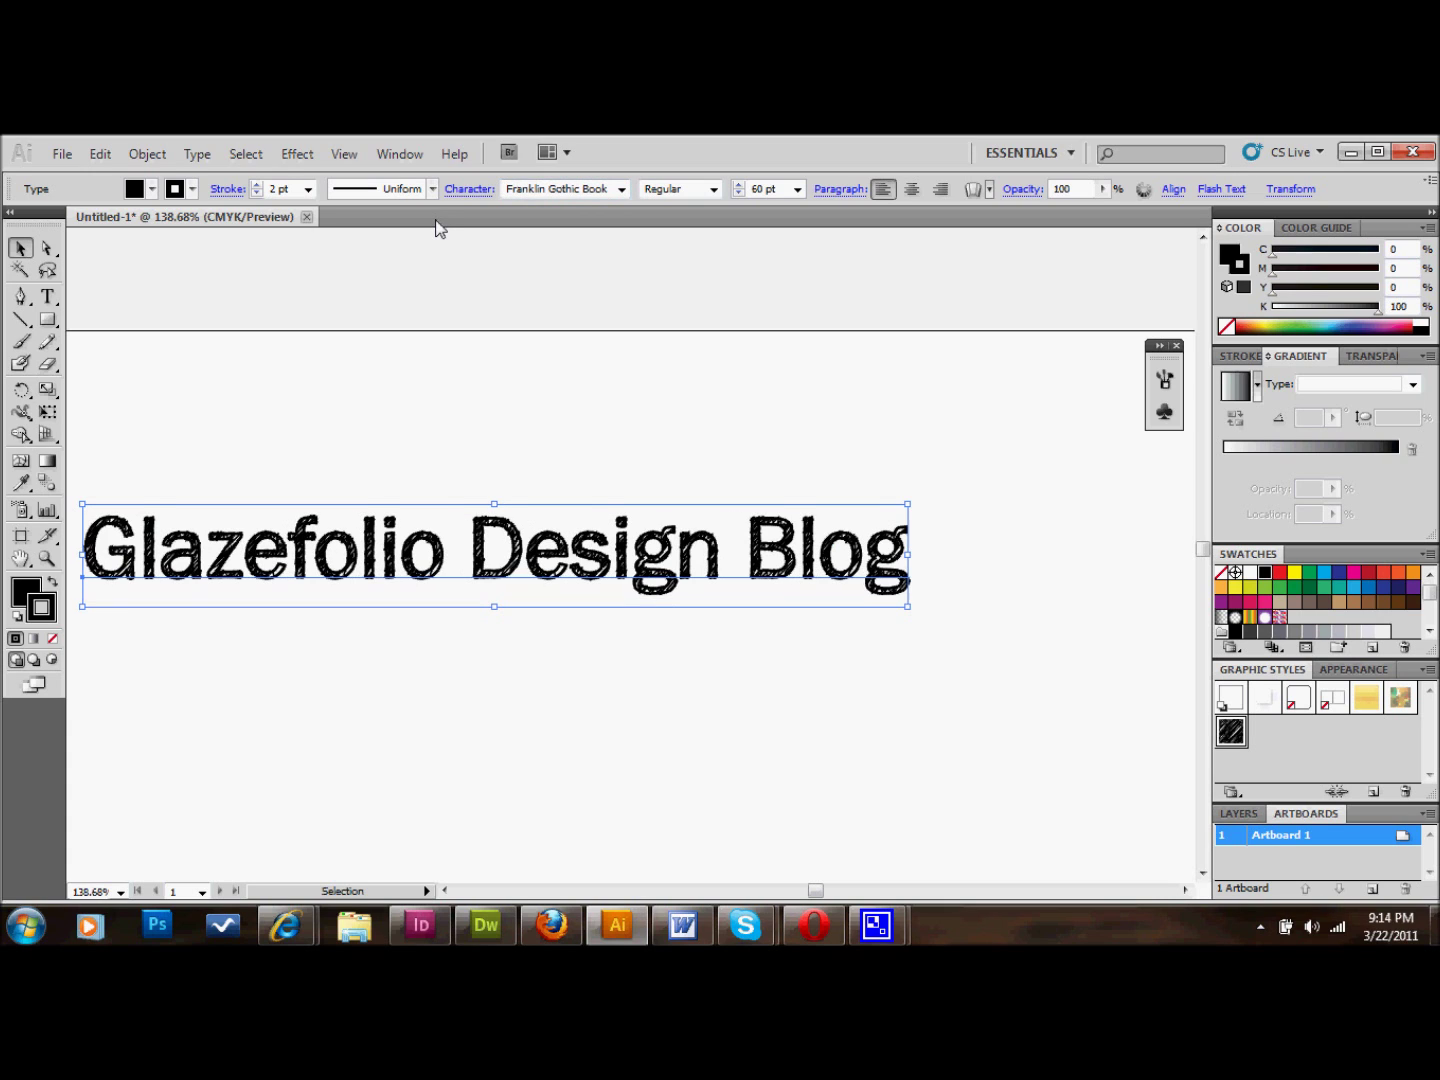
pyautogui.click(712, 189)
pyautogui.click(694, 221)
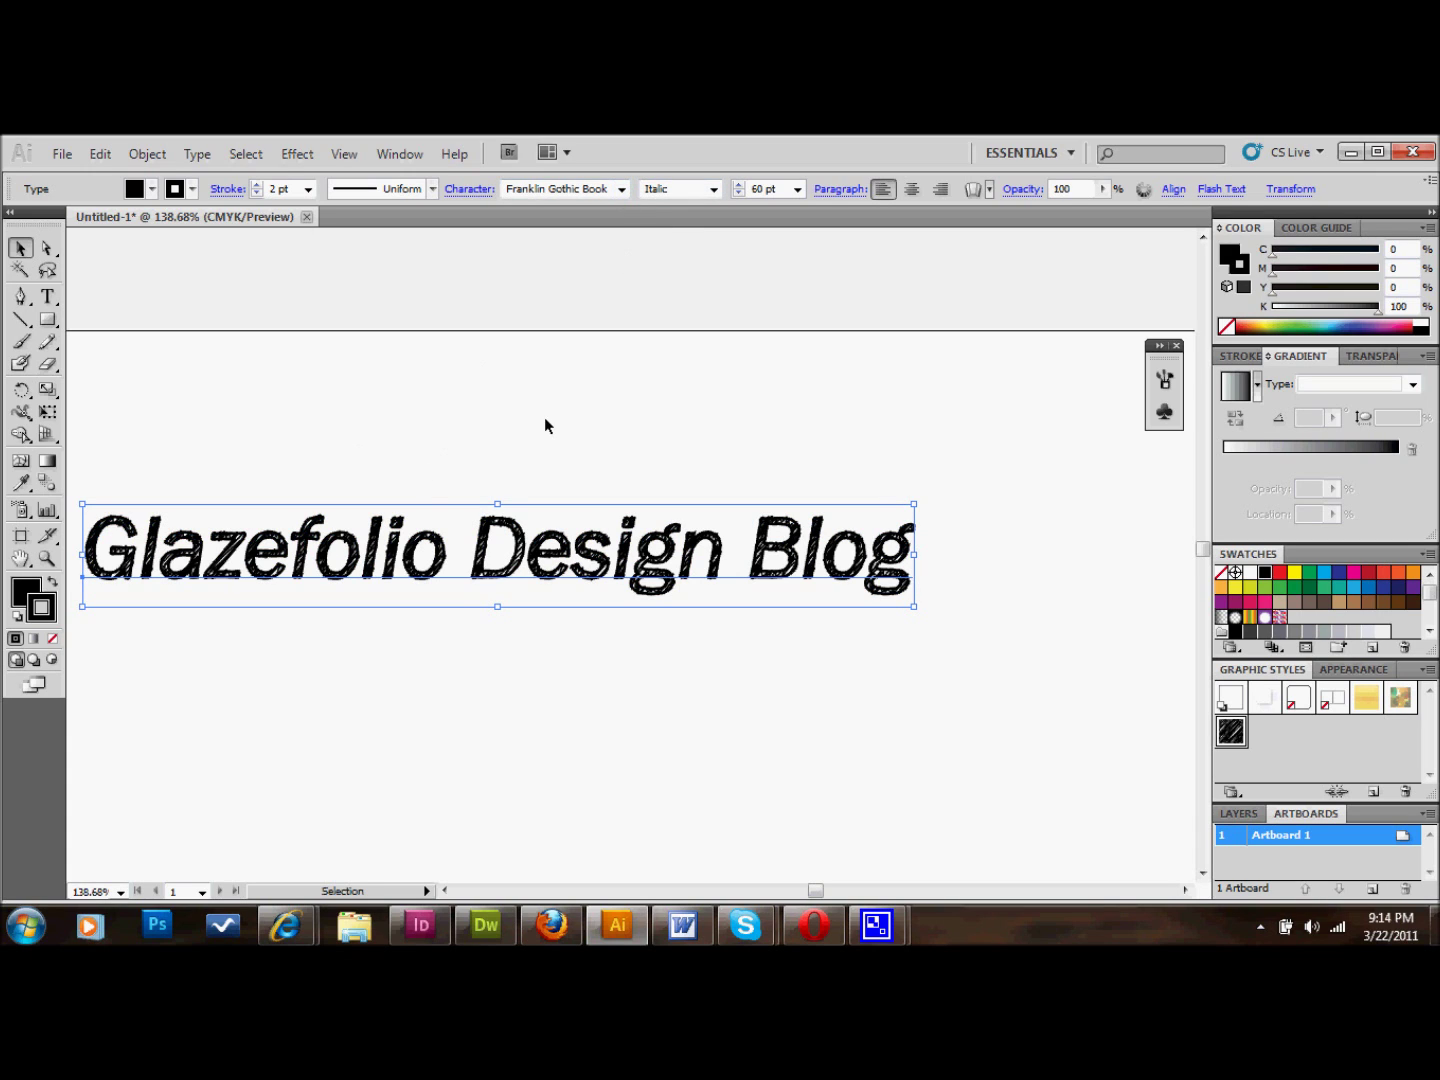
pyautogui.press('Delete')
# Type a new 'Glazefolio Design Blog' line on the page.
pyautogui.click(47, 296)
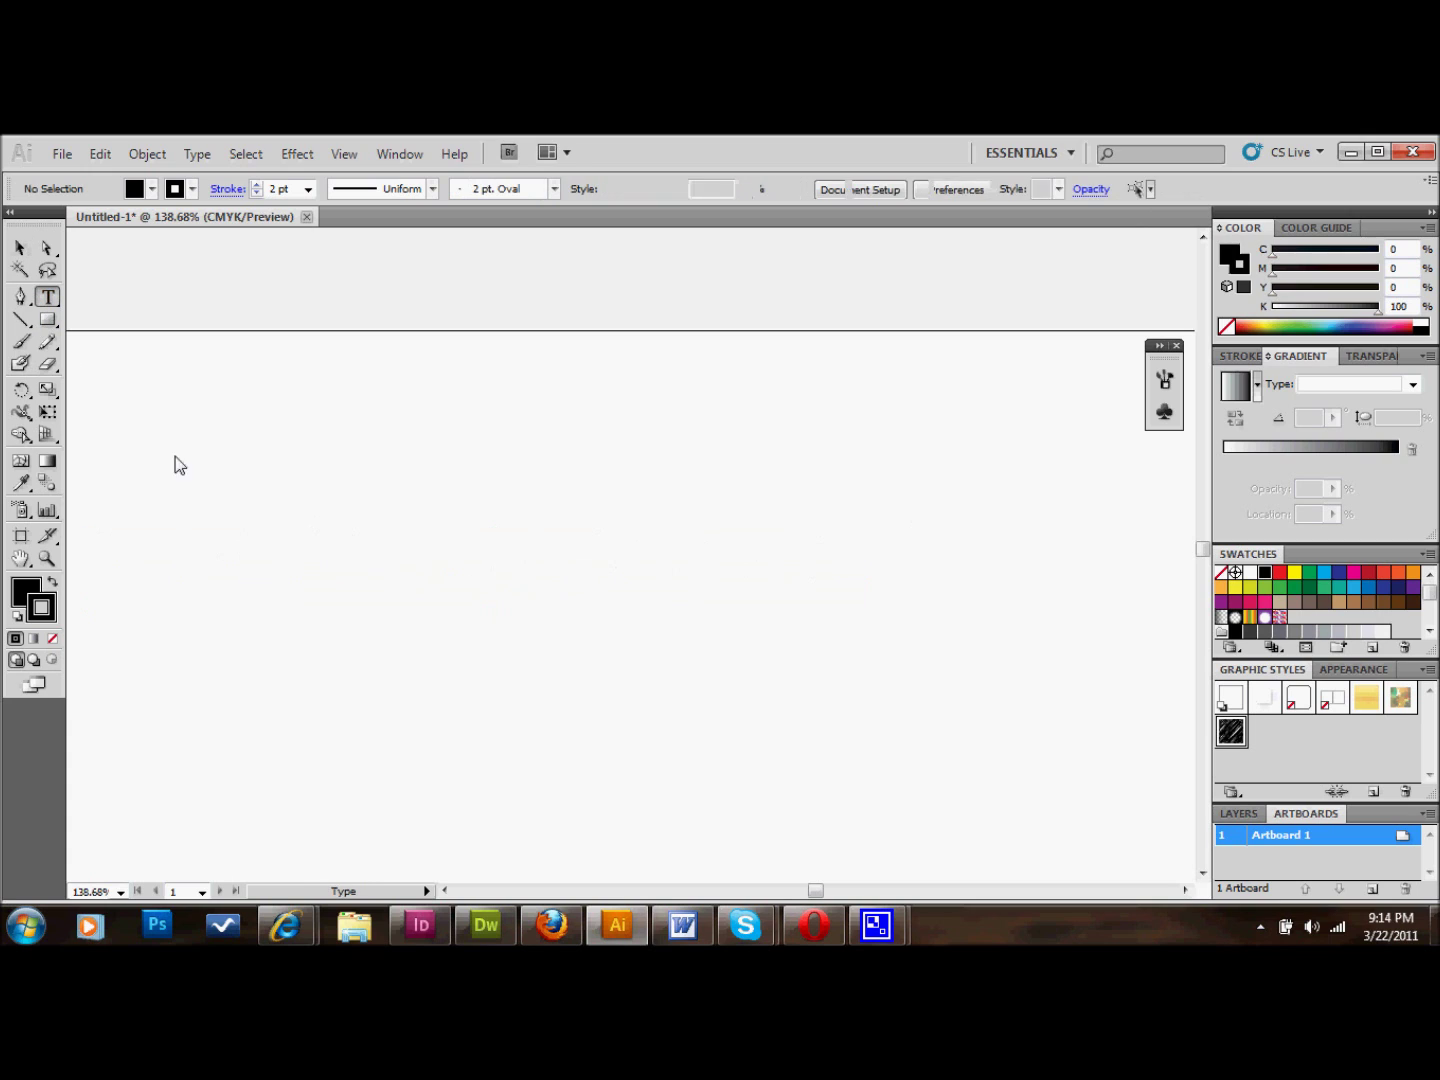
pyautogui.click(308, 575)
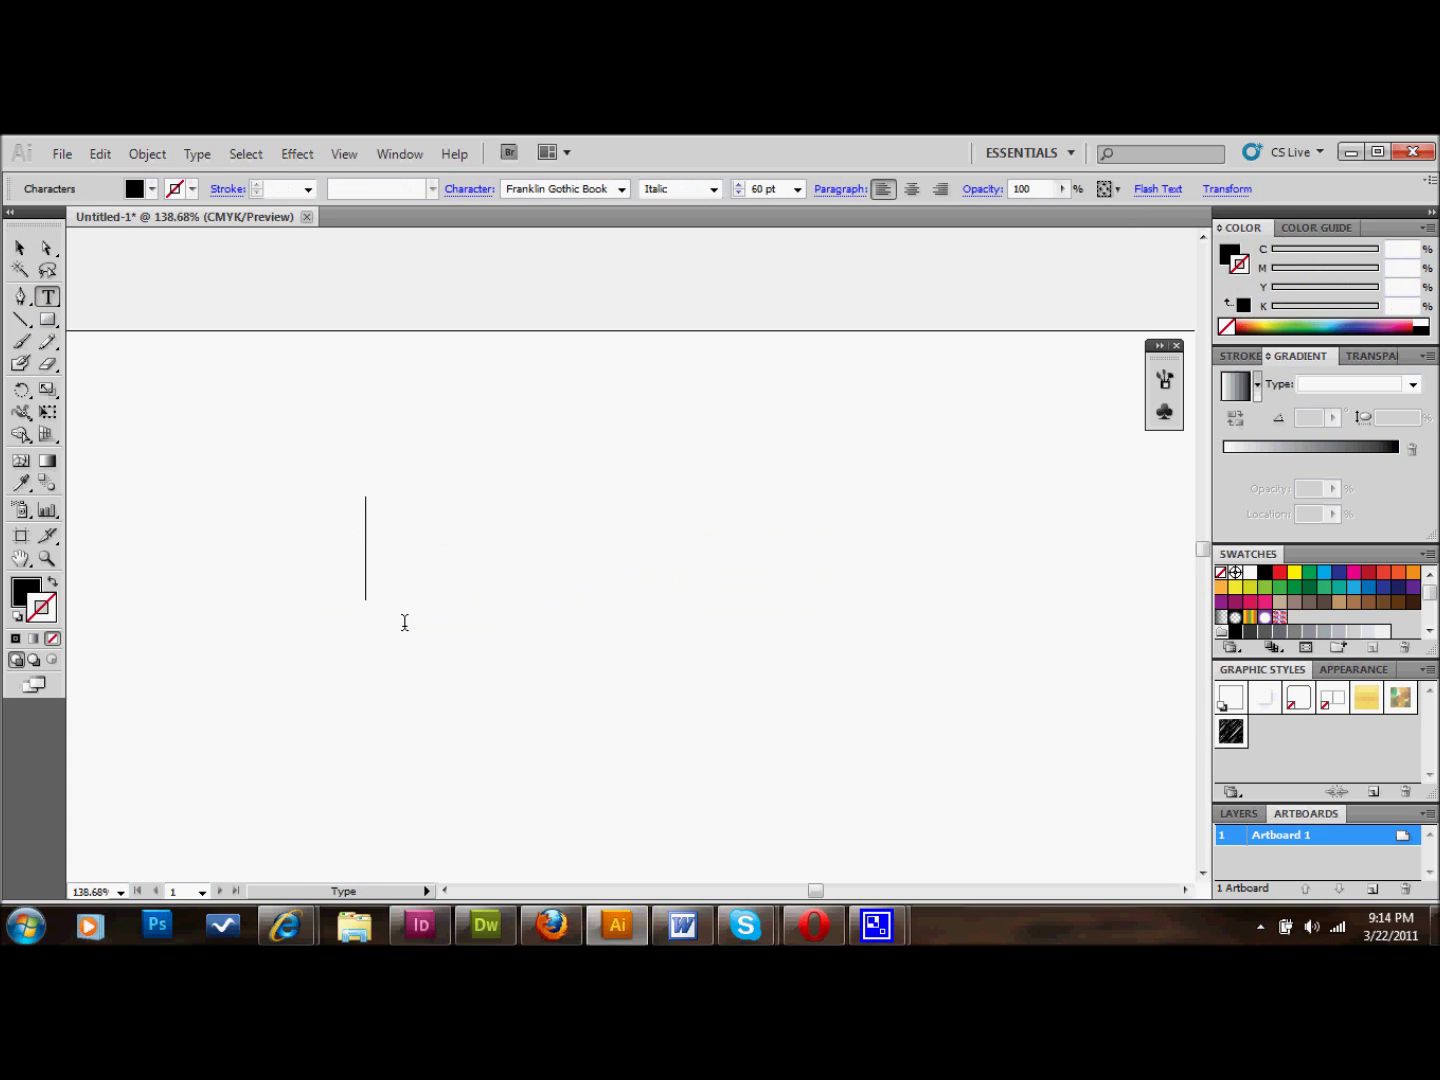
pyautogui.write('lazefolio')
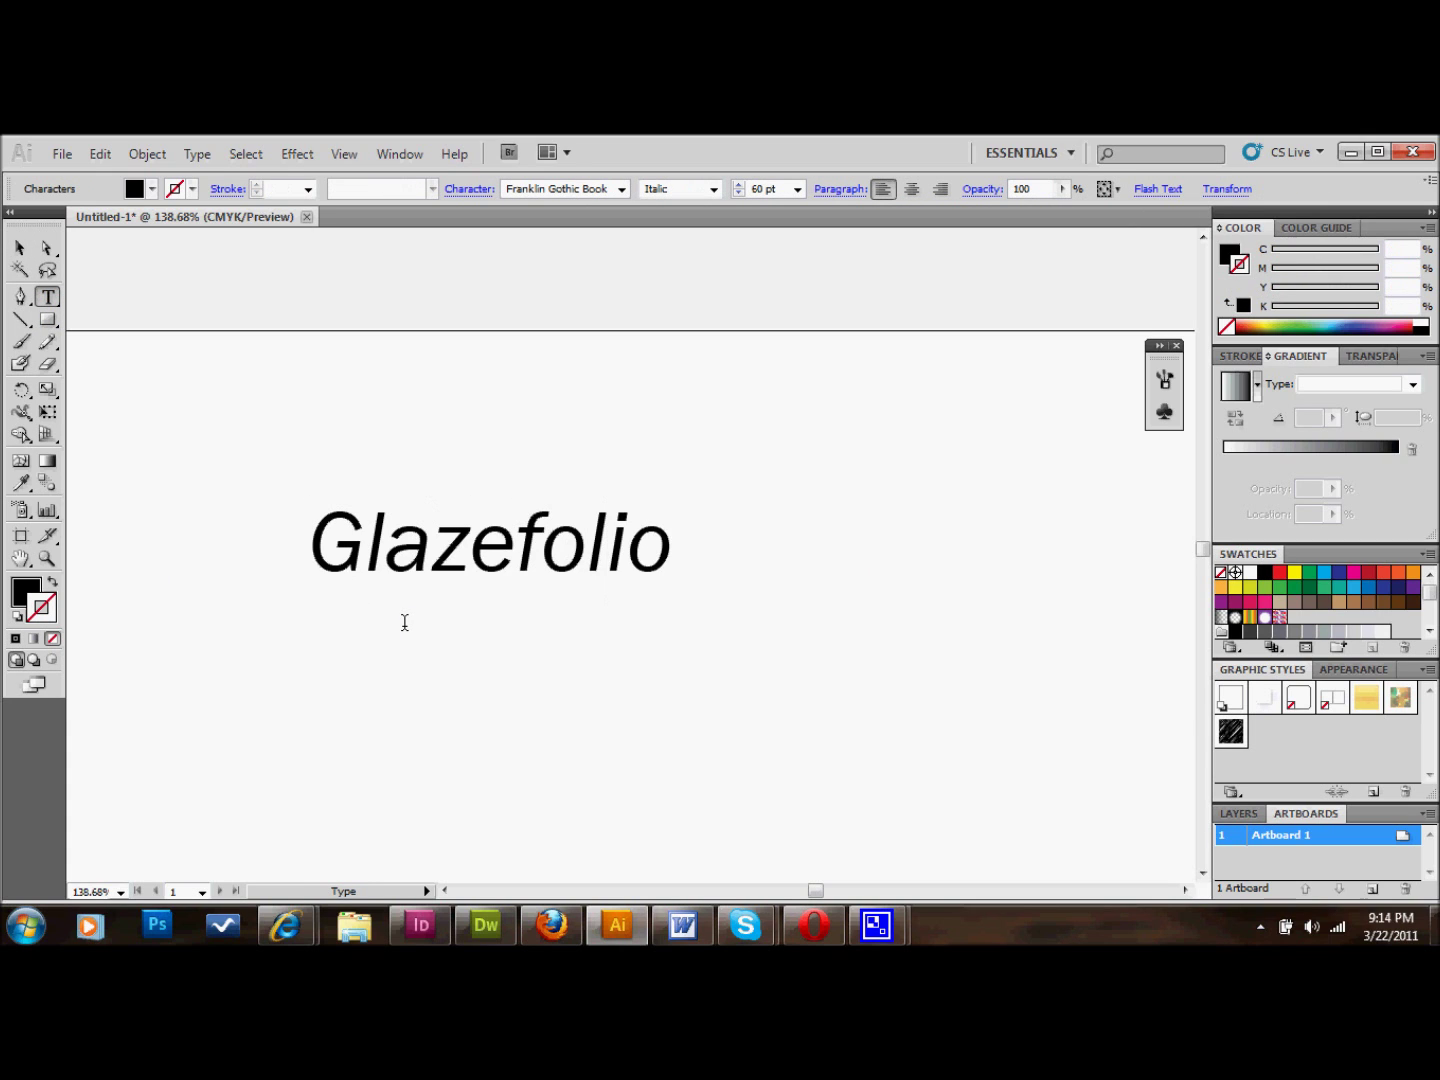
pyautogui.write(' Design Blog')
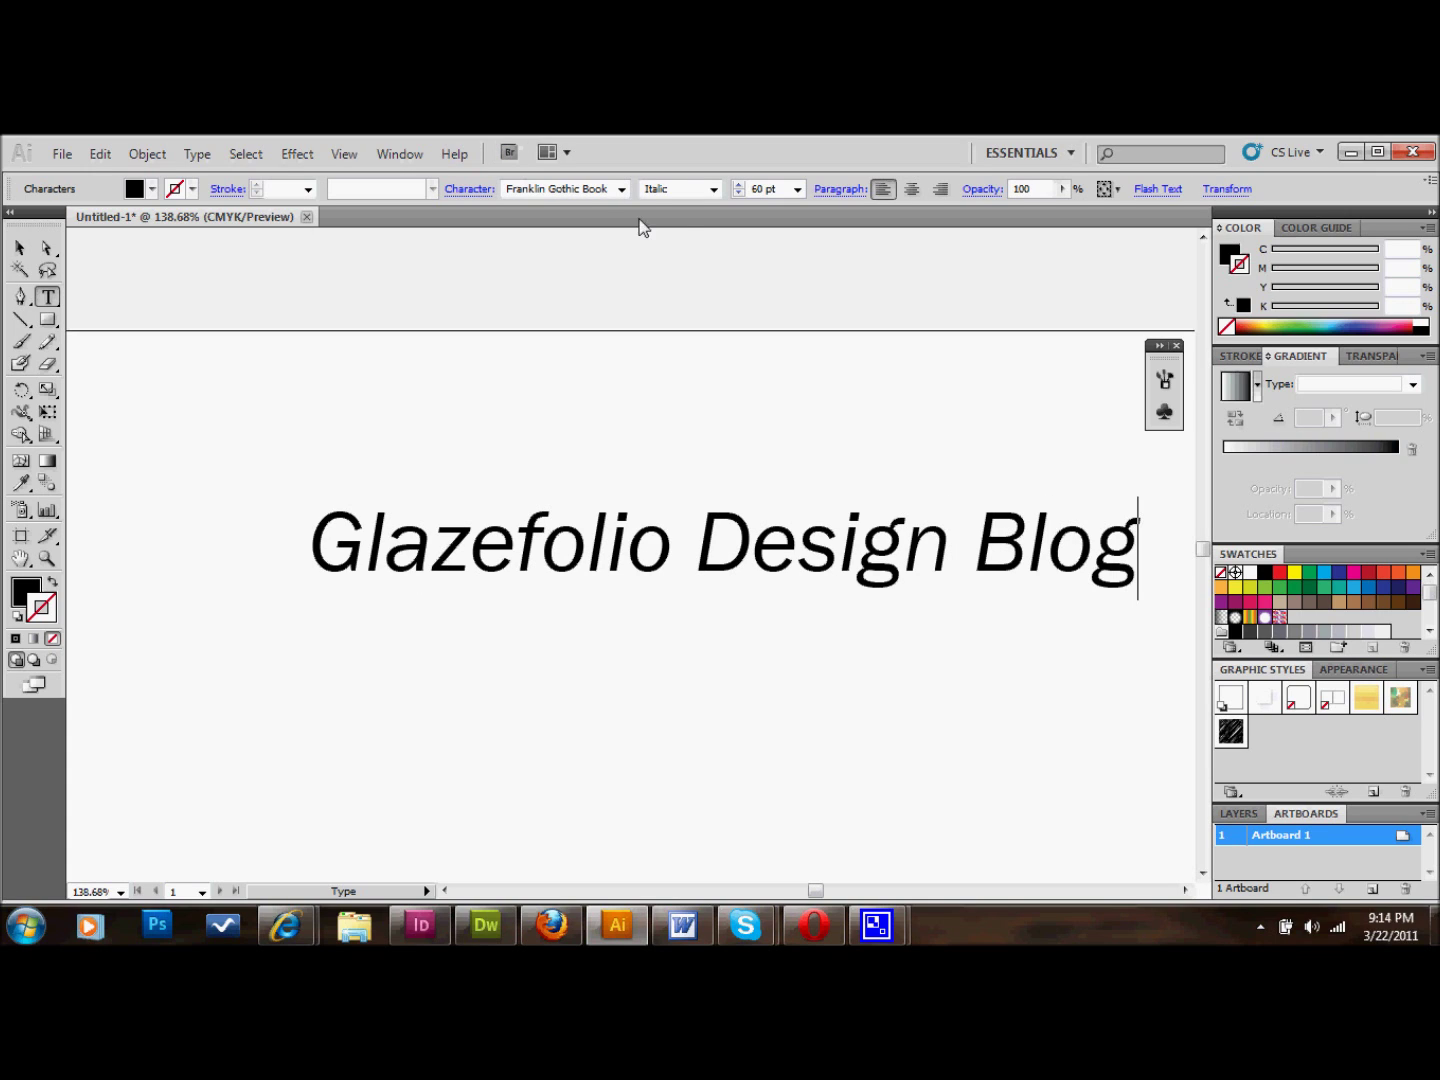
# Set the new text's font to Arial Black.
pyautogui.tripleClick(707, 563)
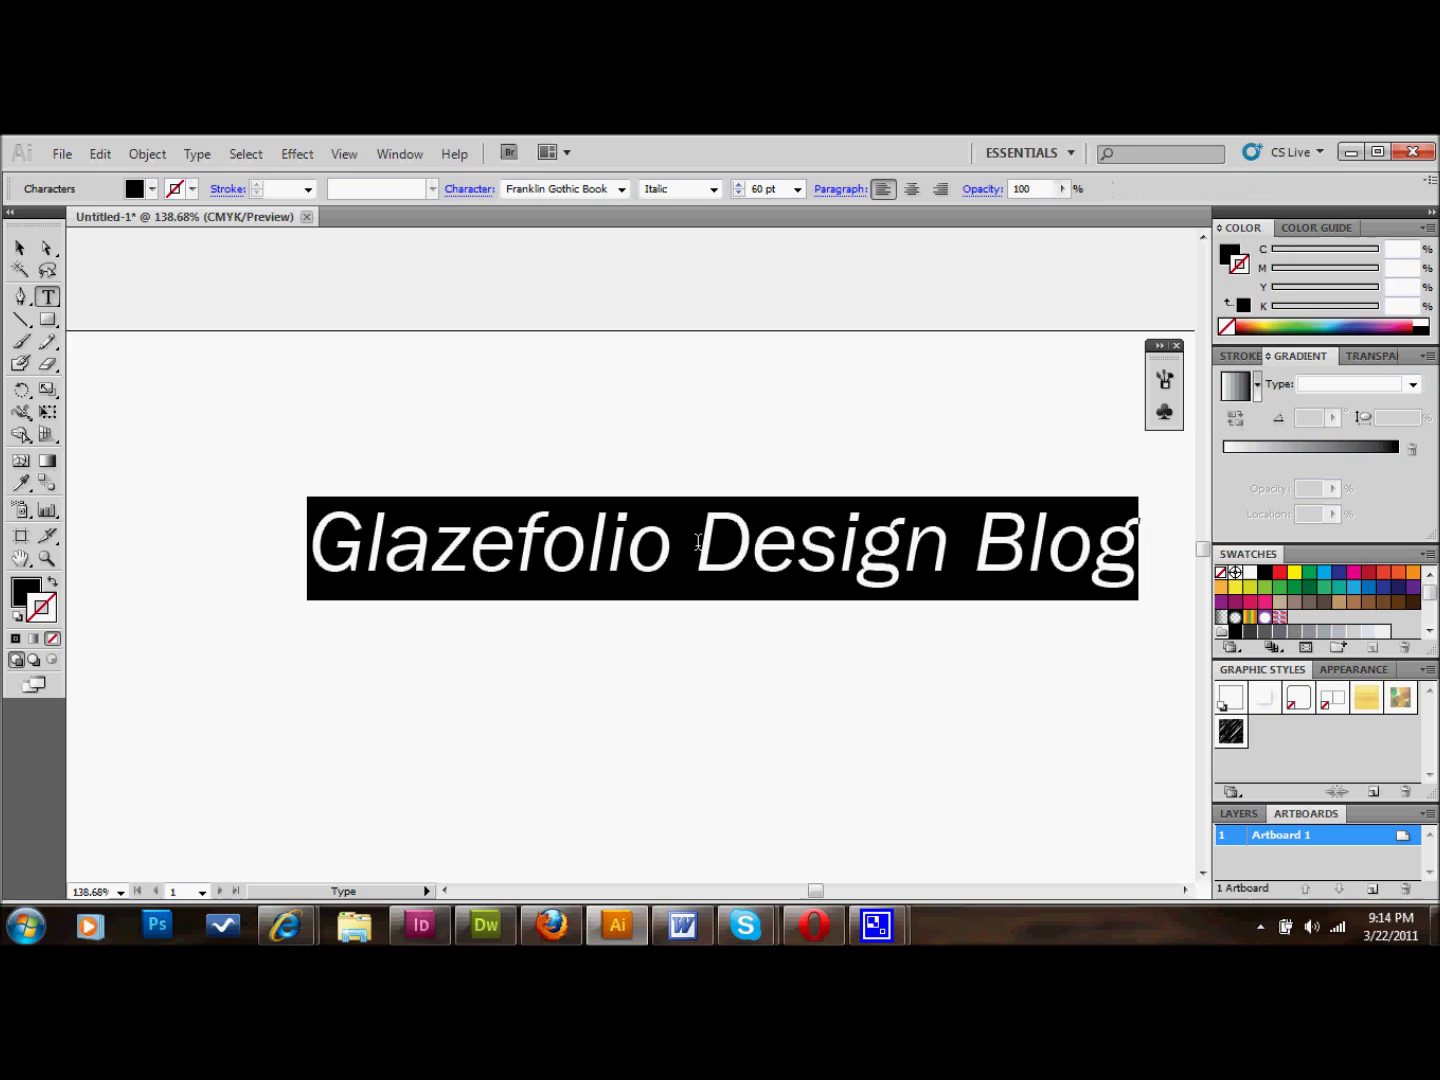
pyautogui.click(600, 189)
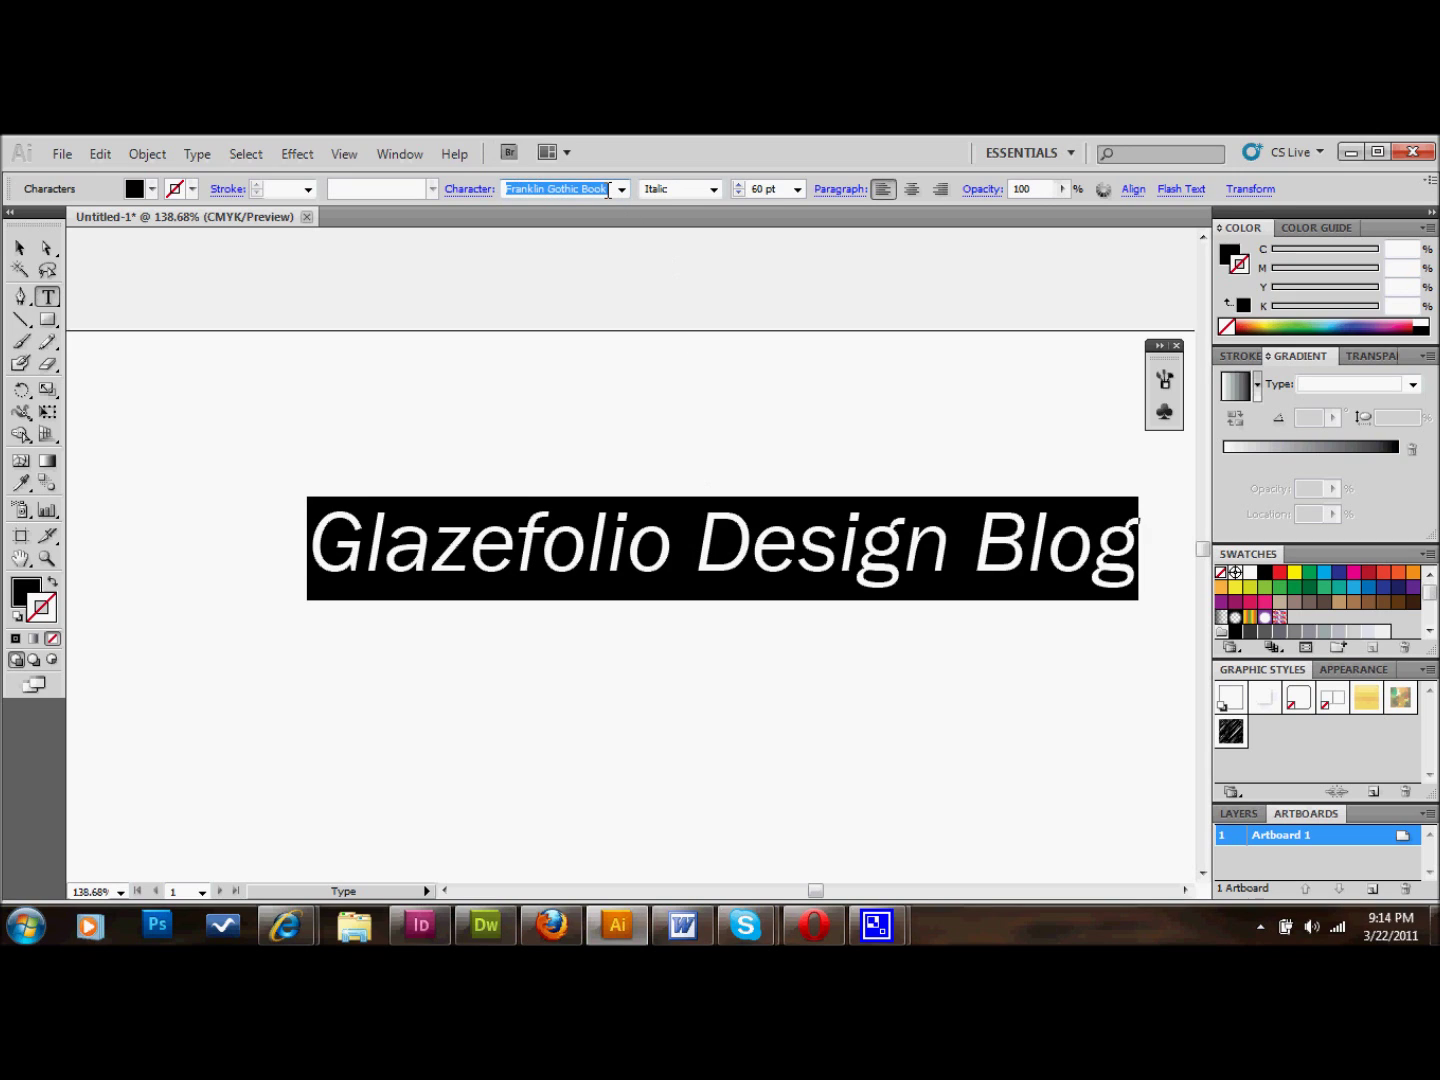
pyautogui.write('Arial')
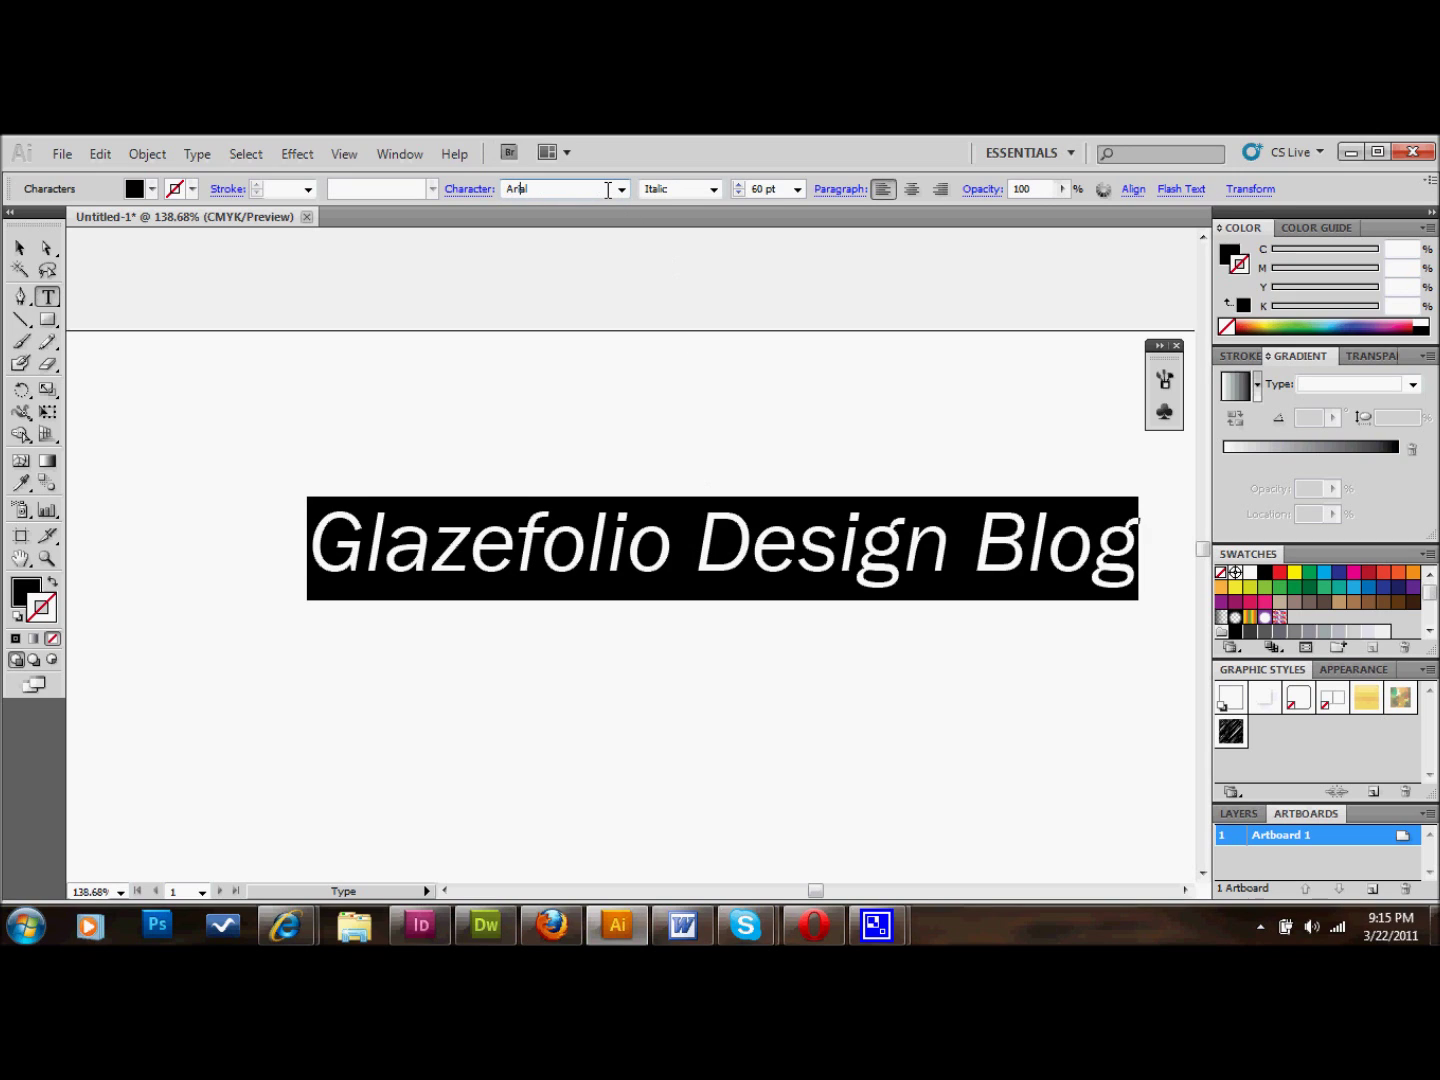
pyautogui.click(713, 189)
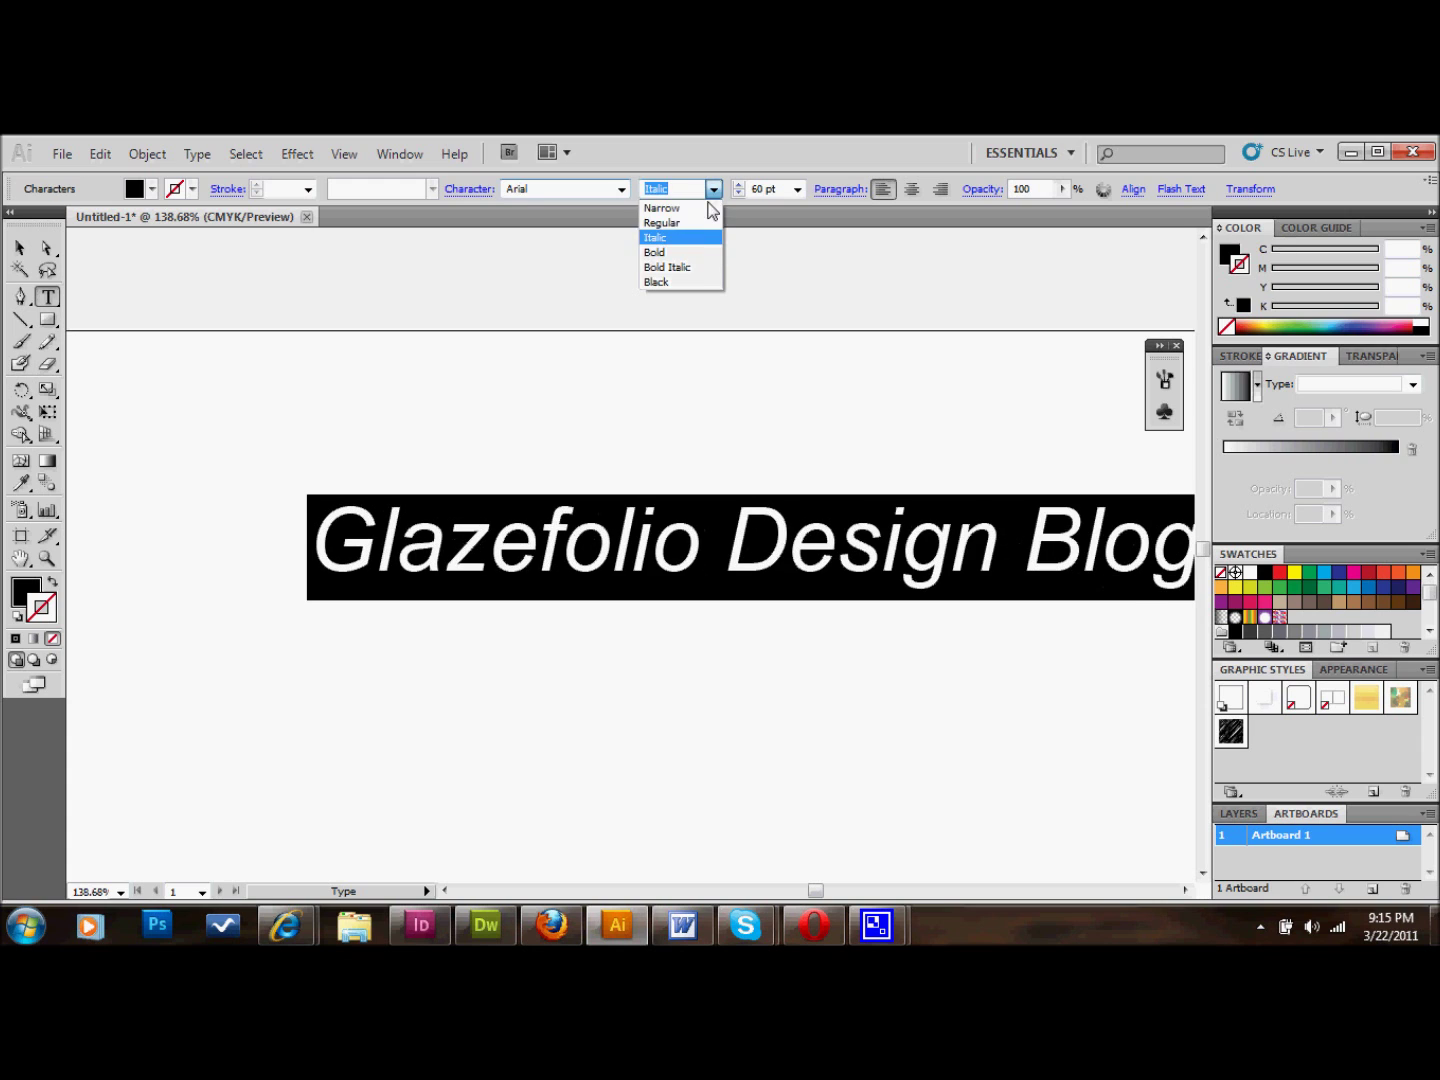
pyautogui.click(690, 282)
# Move the new heading left across the page.
pyautogui.press('Escape')
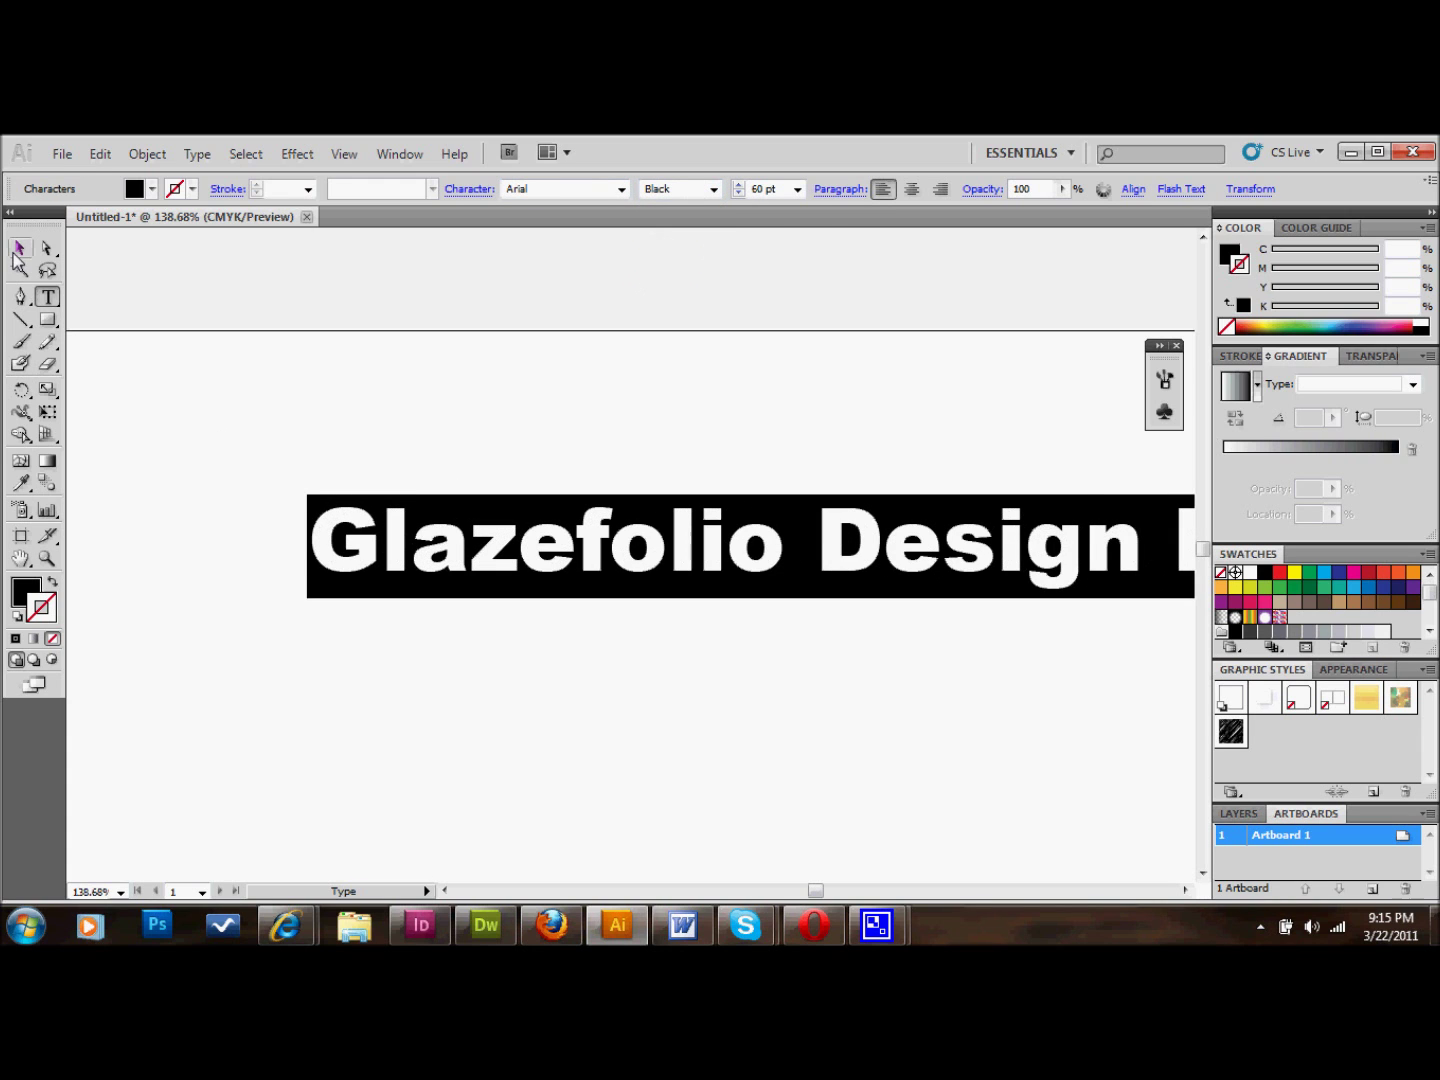
pyautogui.moveTo(412, 540); pyautogui.dragTo(199, 538)
pyautogui.click(418, 398)
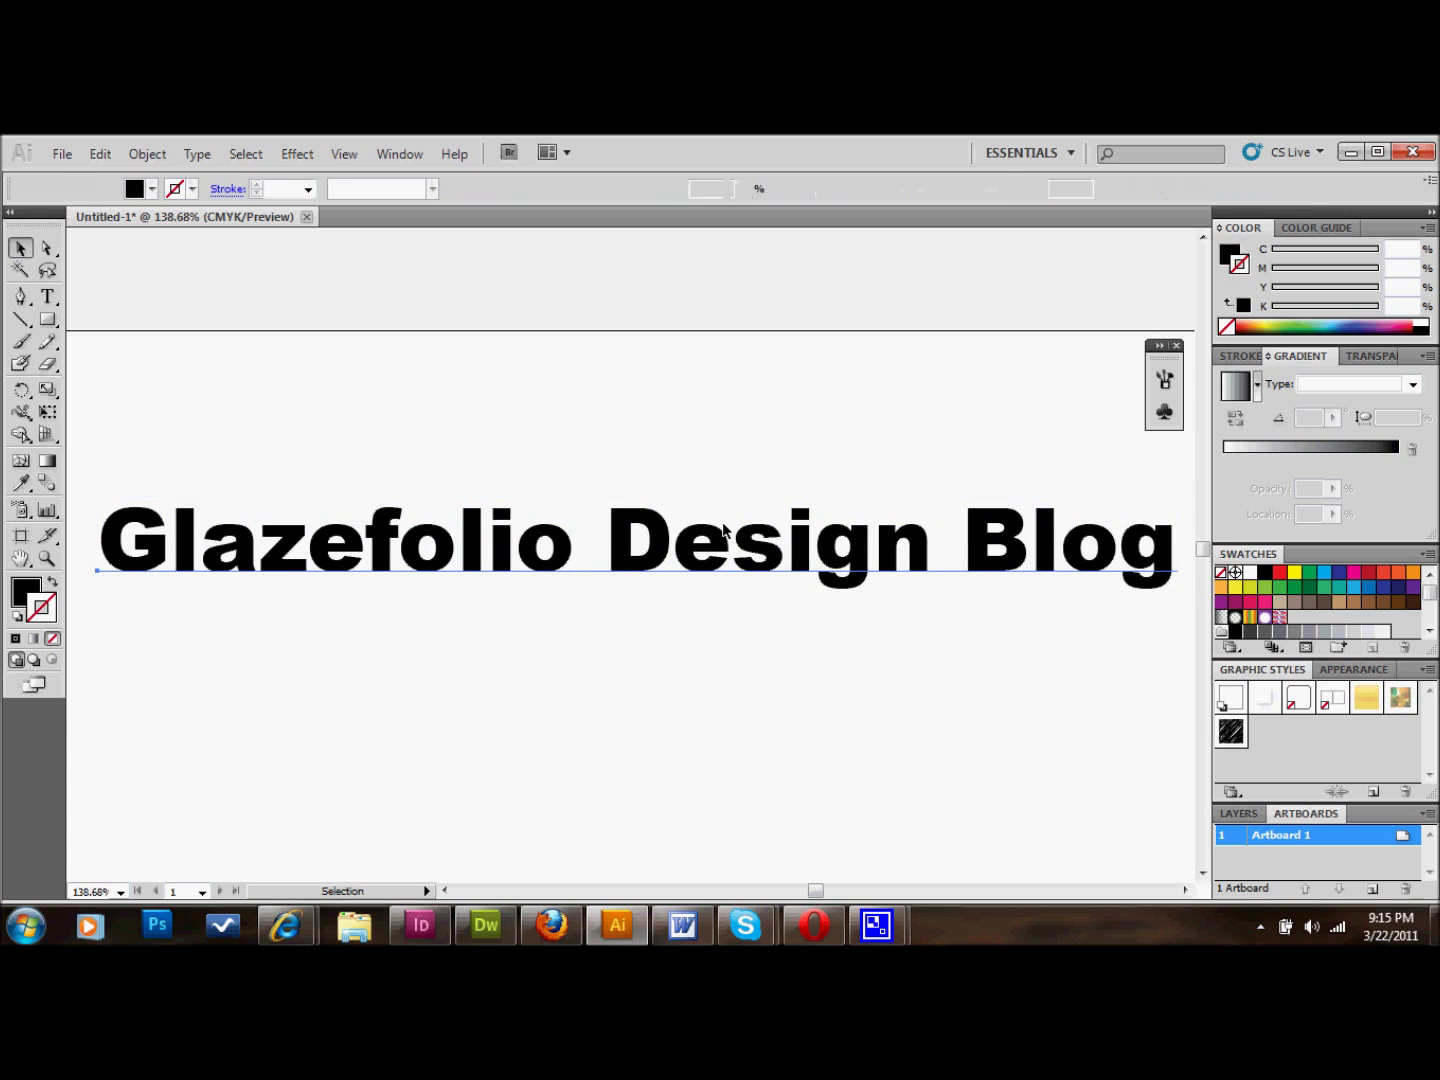
# Apply the saved scribble graphic style to the new Arial Black heading.
pyautogui.click(685, 530)
pyautogui.click(1230, 733)
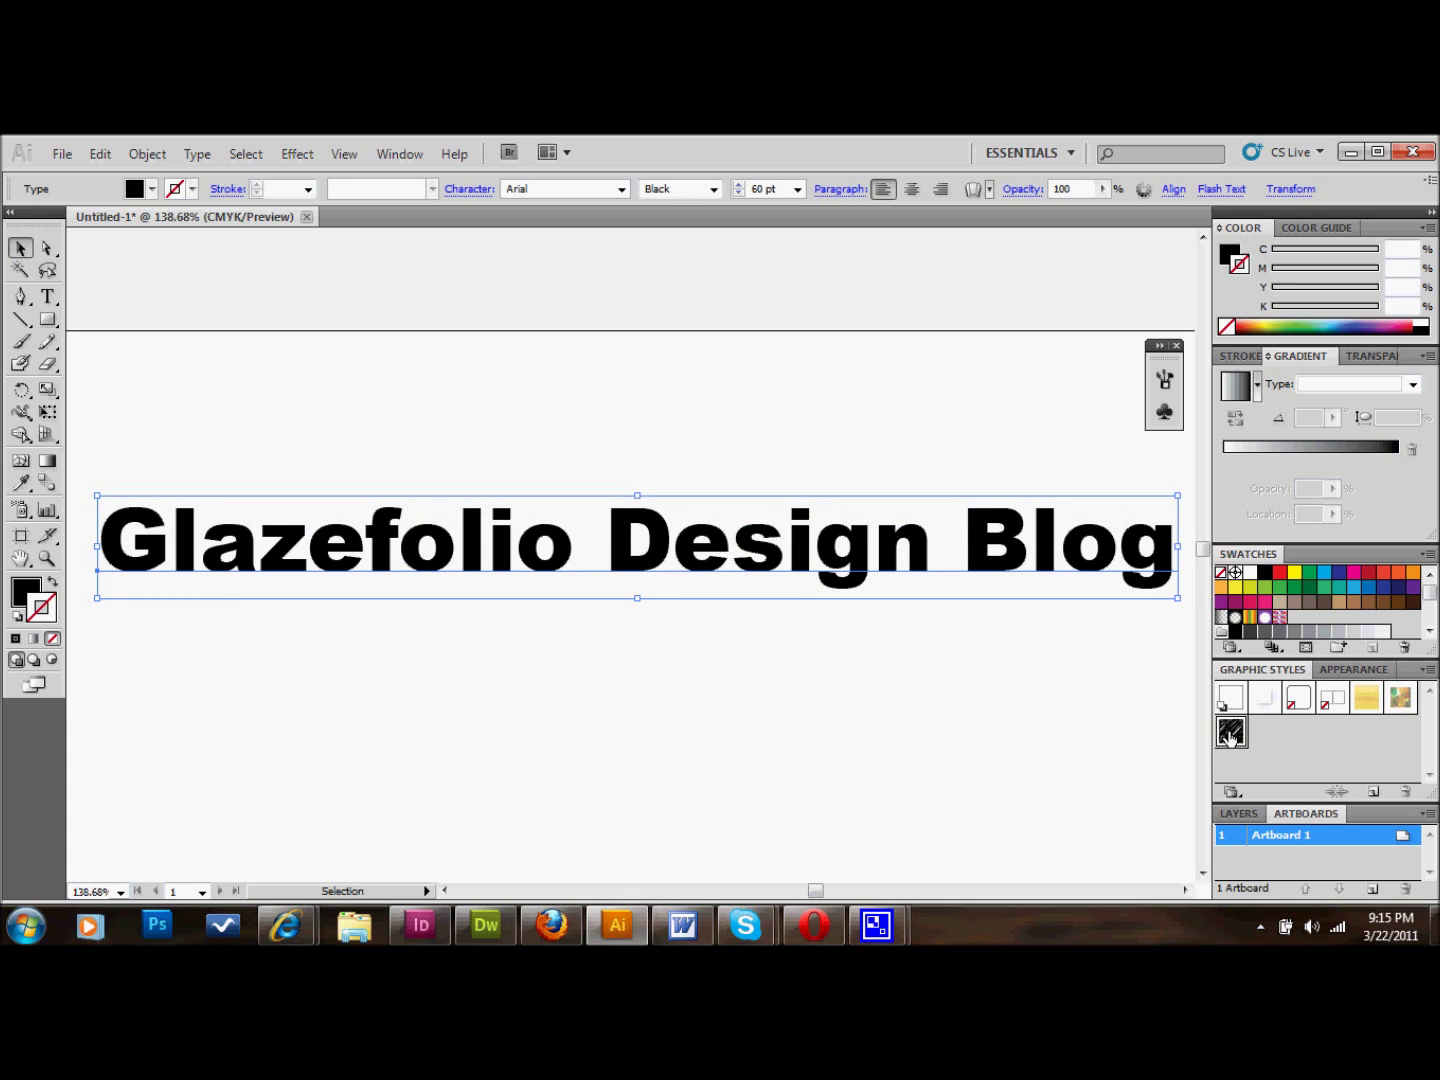
pyautogui.click(964, 696)
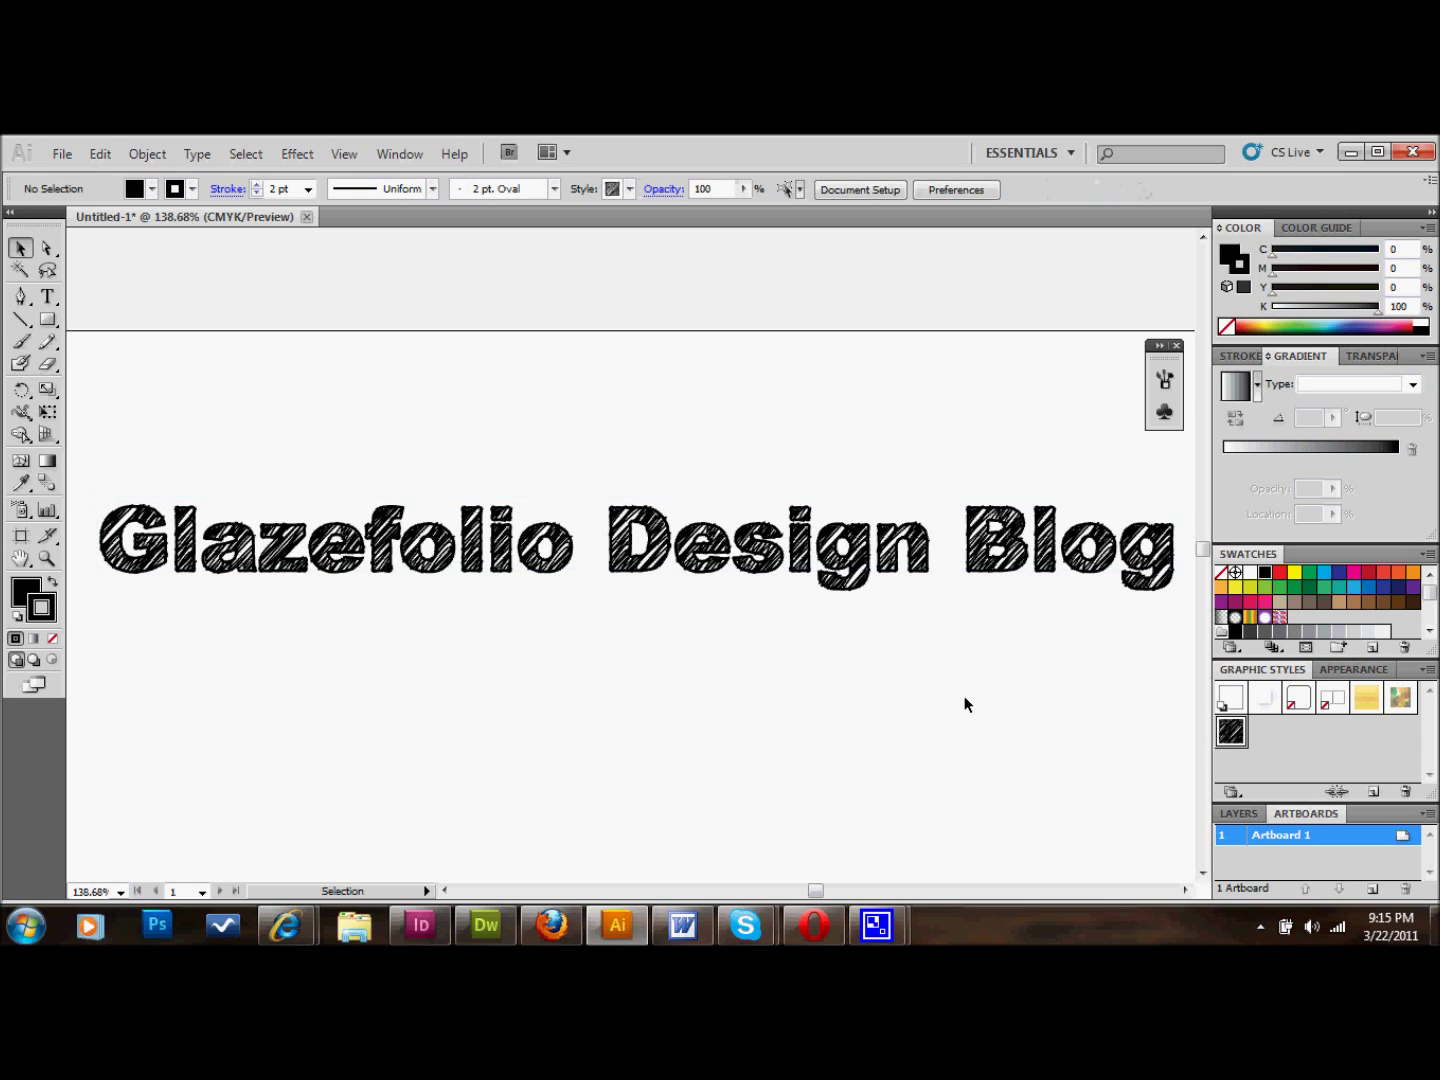